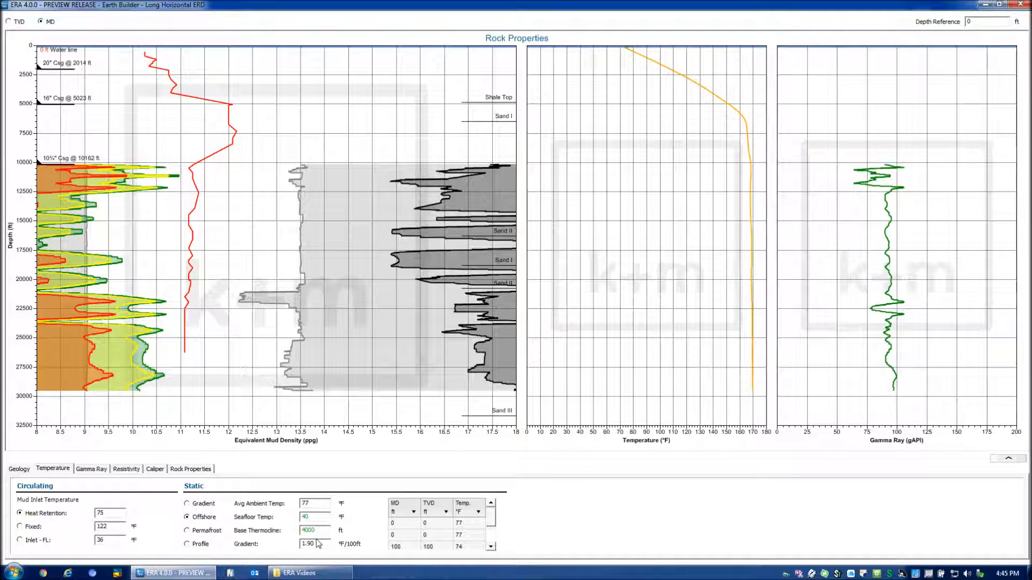
Set the offshore static temperature gradient to 1.90 with °F/100ft as its unit
{"action": "left_click", "coordinate": [312, 548]}
{"action": "key", "text": "BackSpace"}
{"action": "type", "text": "0"}
{"action": "left_click", "coordinate": [364, 545]}
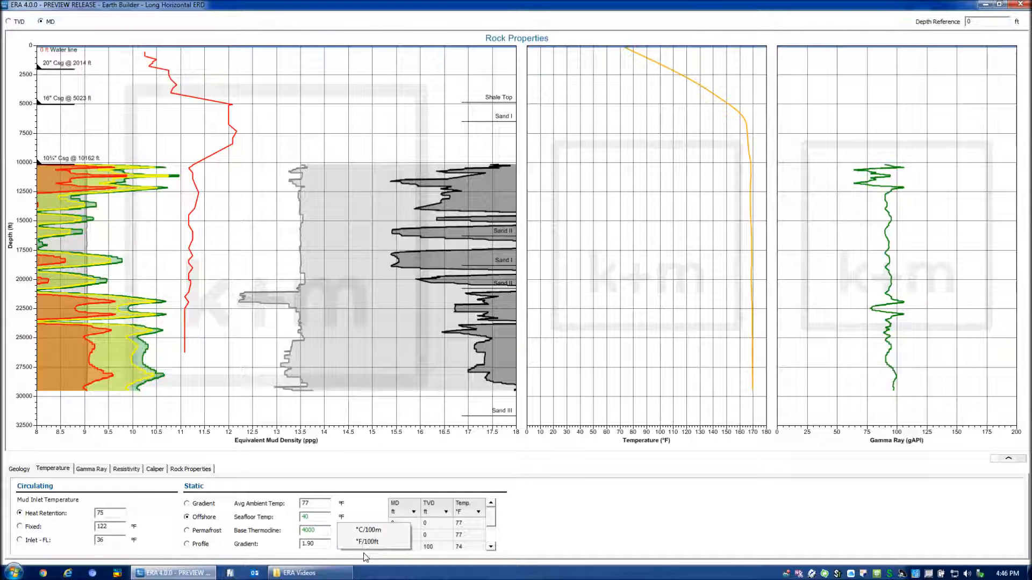
{"action": "left_click", "coordinate": [365, 544]}
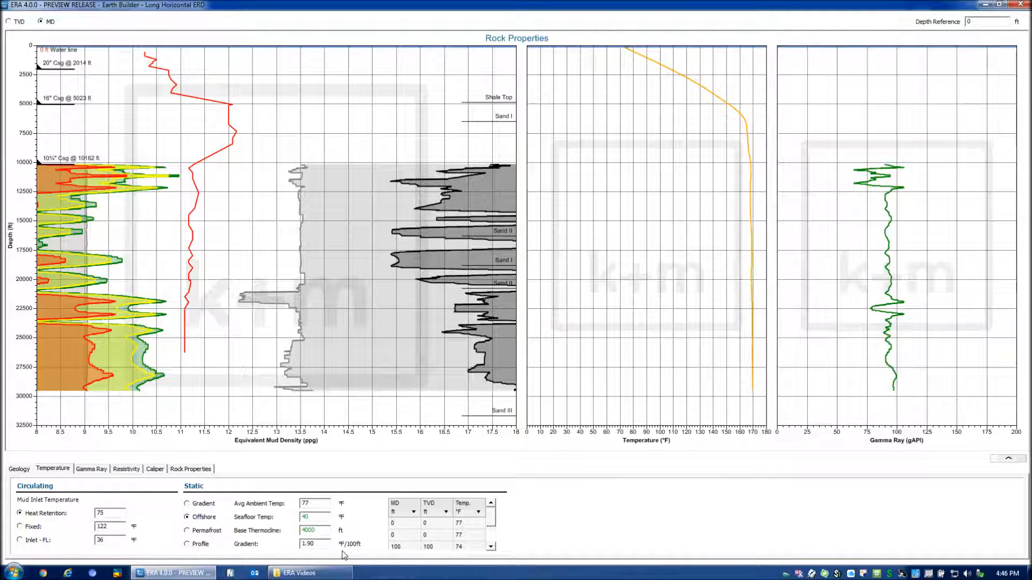
Cycle the static temperature model through Gradient and Permafrost to Profile, and switch the mud inlet temperature to Fixed and back to Heat Retention
{"action": "left_click", "coordinate": [203, 507]}
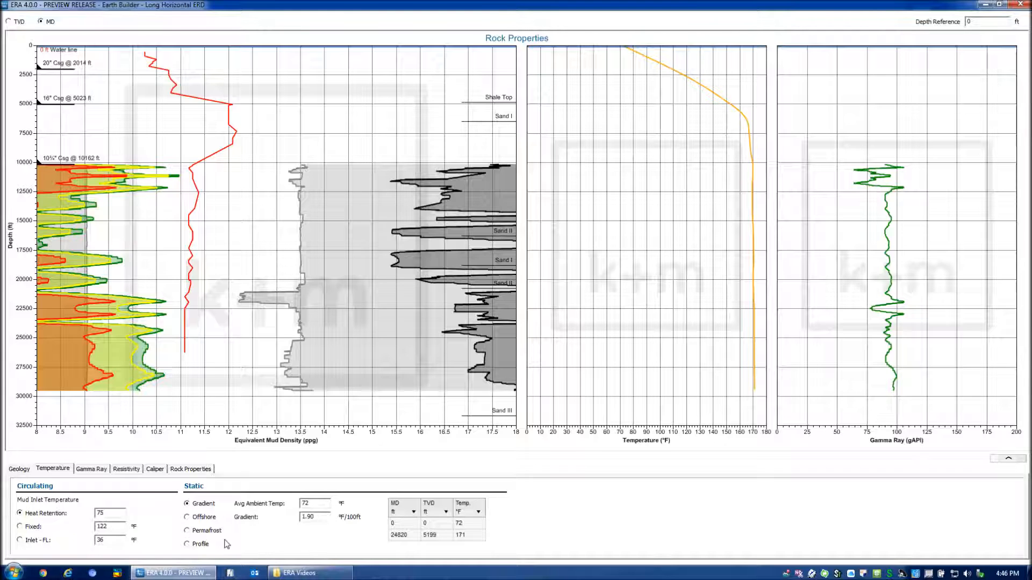
{"action": "left_click", "coordinate": [187, 531]}
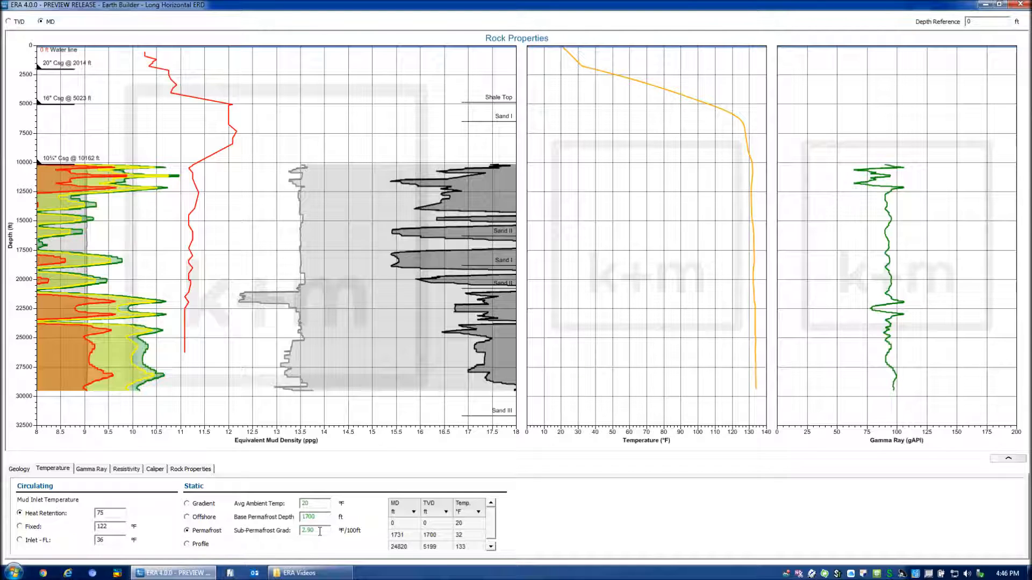
{"action": "left_click", "coordinate": [188, 545]}
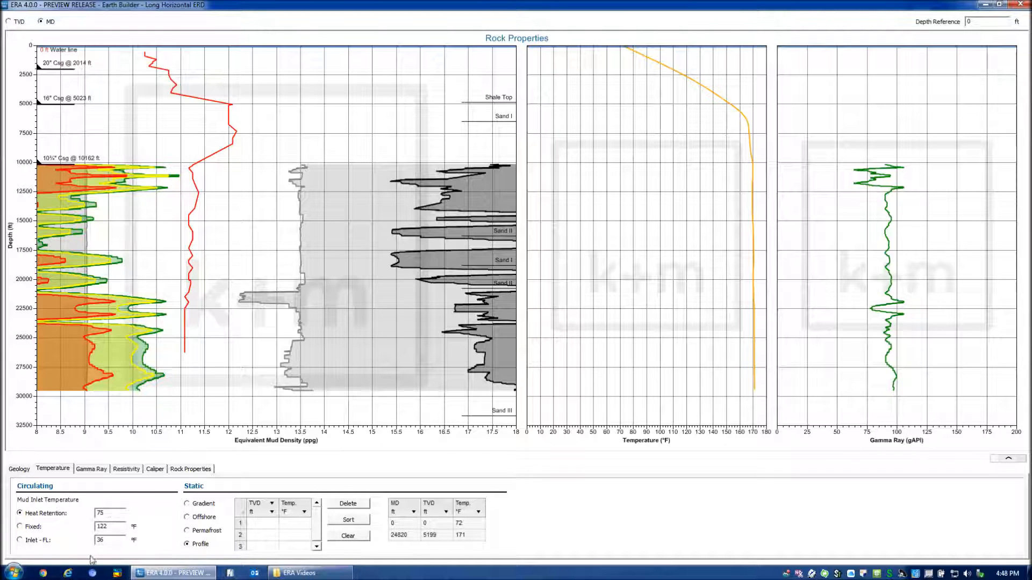
{"action": "left_click", "coordinate": [21, 529]}
{"action": "left_click", "coordinate": [20, 515]}
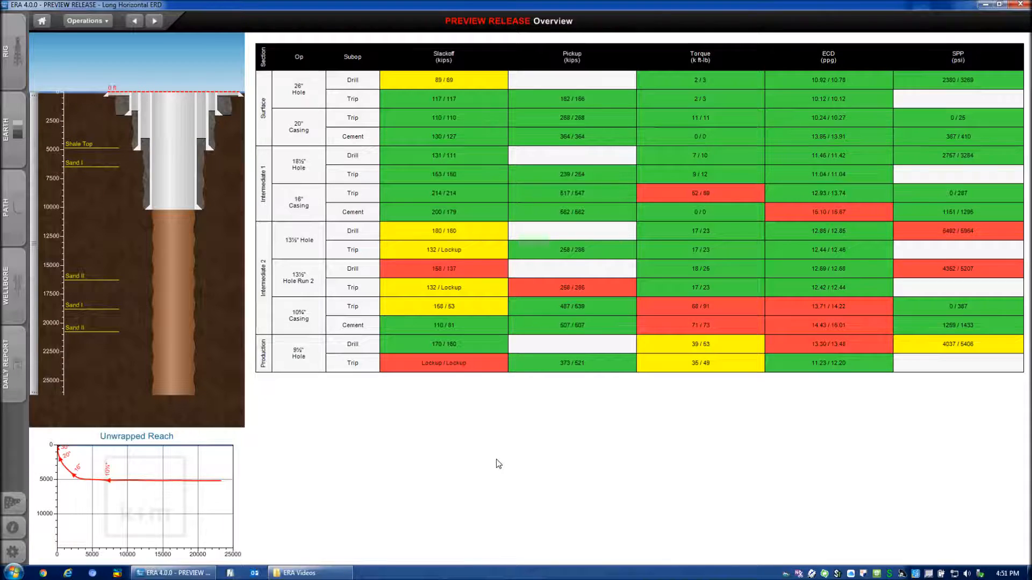
Open the 9½" Hole drilling operation and inspect its Temperature plot in a widened separate window
{"action": "left_click", "coordinate": [352, 347]}
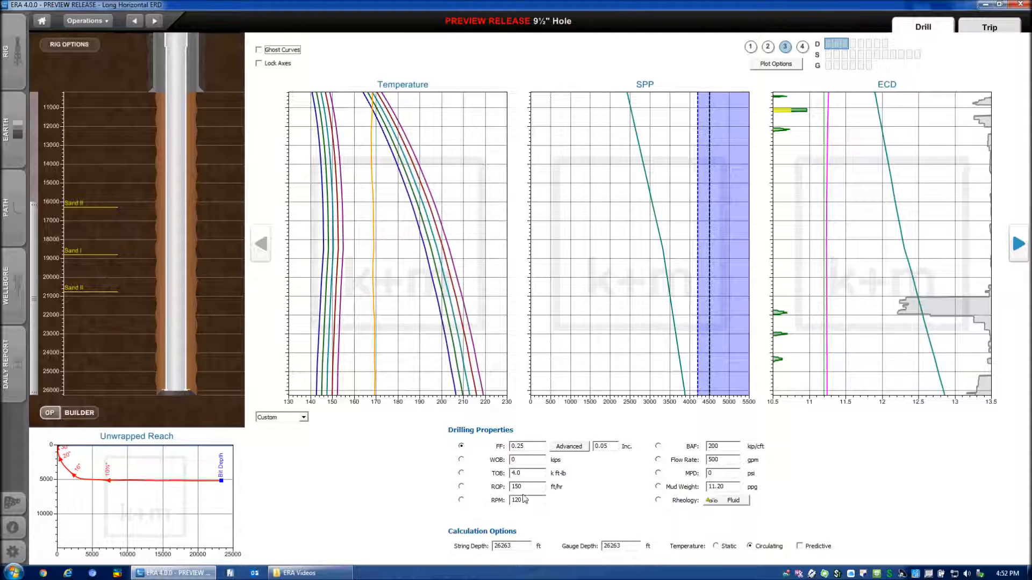
{"action": "left_click", "coordinate": [430, 330]}
{"action": "double_click", "coordinate": [432, 335]}
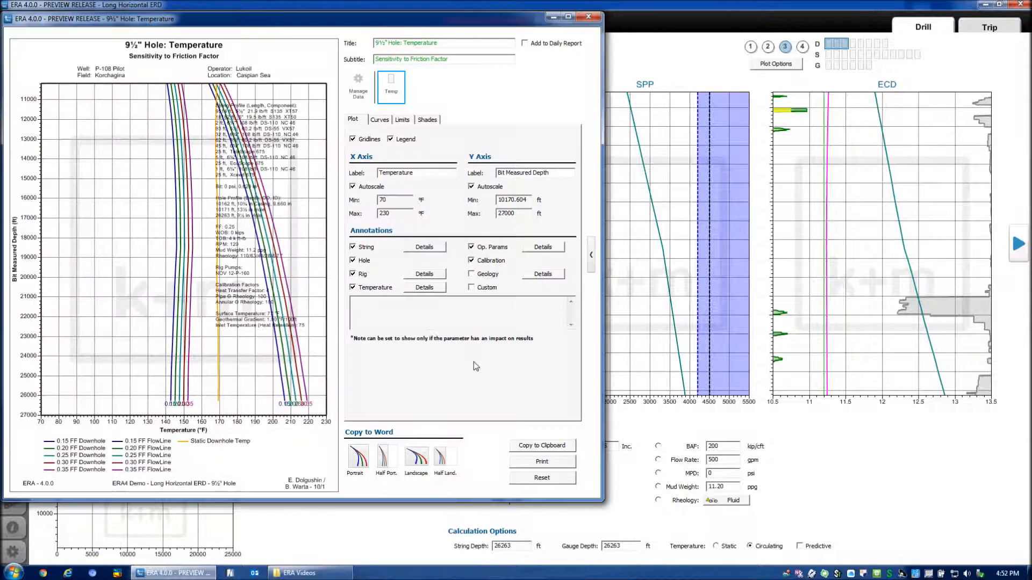
{"action": "left_click_drag", "start_coordinate": [604, 378], "coordinate": [789, 366]}
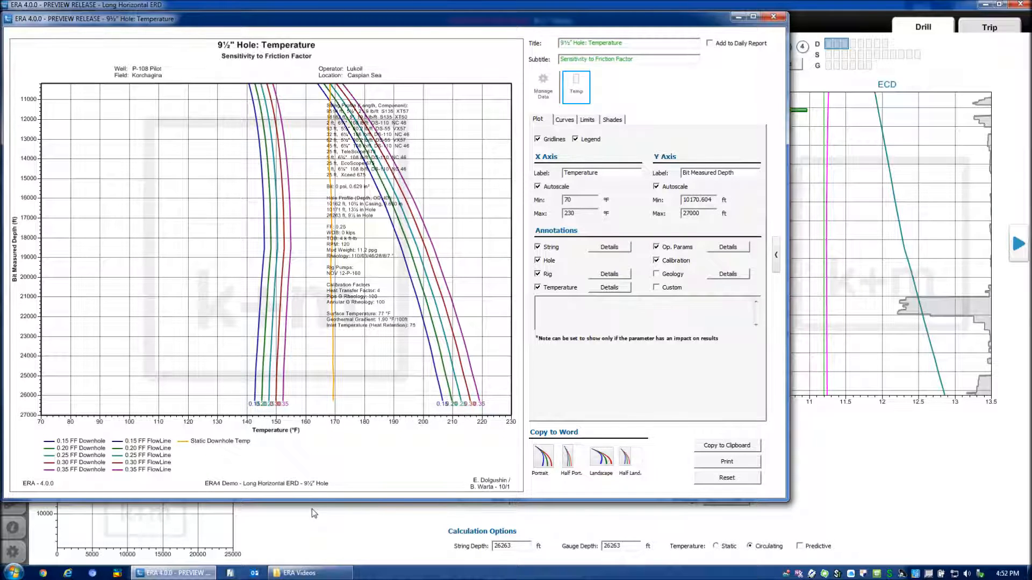
{"action": "mouse_move", "coordinate": [278, 370]}
{"action": "left_click", "coordinate": [773, 17]}
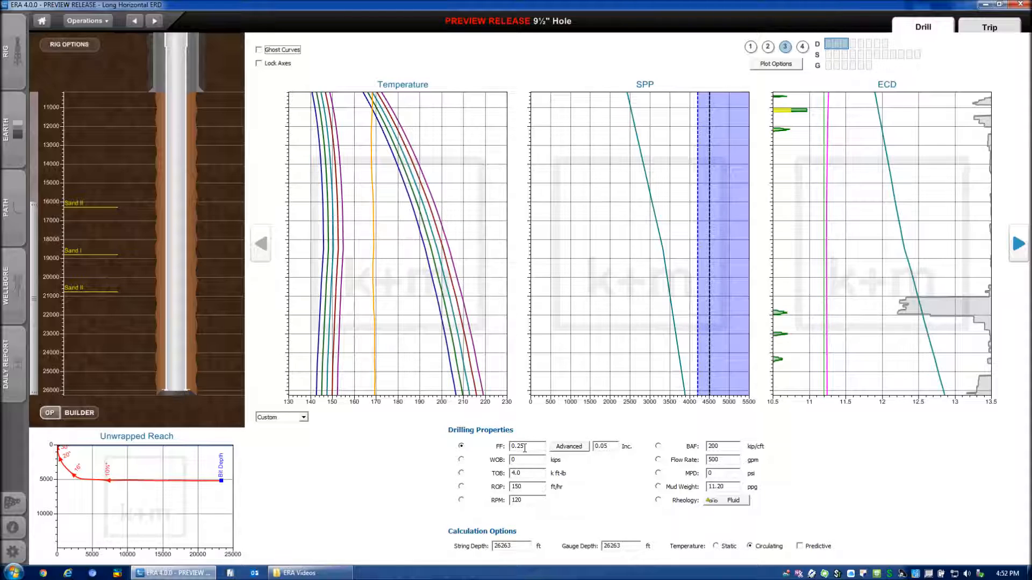
Run the drilling sensitivity on RPM, and switch it to Flow Rate
{"action": "mouse_move", "coordinate": [475, 395]}
{"action": "left_click", "coordinate": [461, 500]}
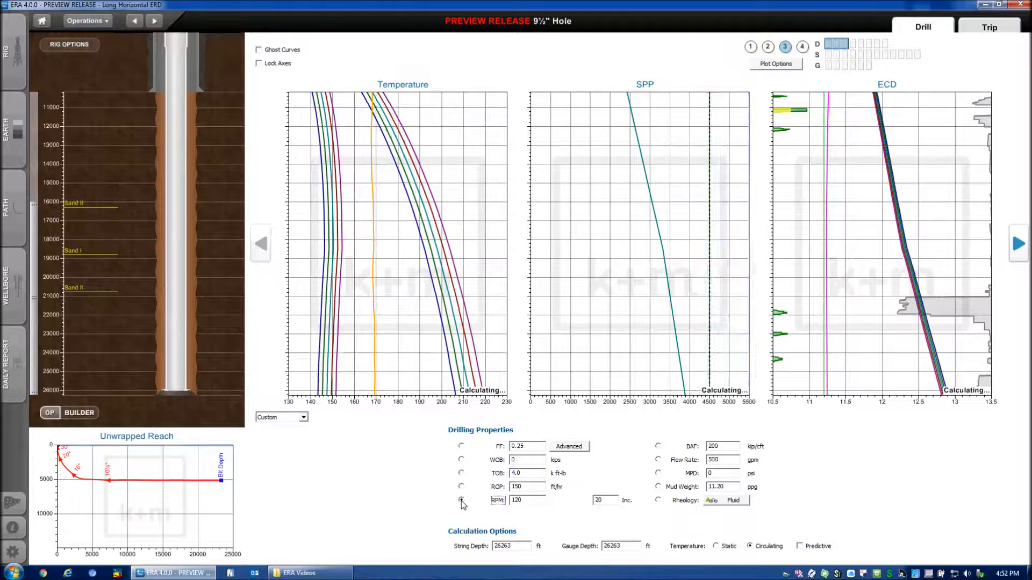
{"action": "left_click", "coordinate": [658, 460]}
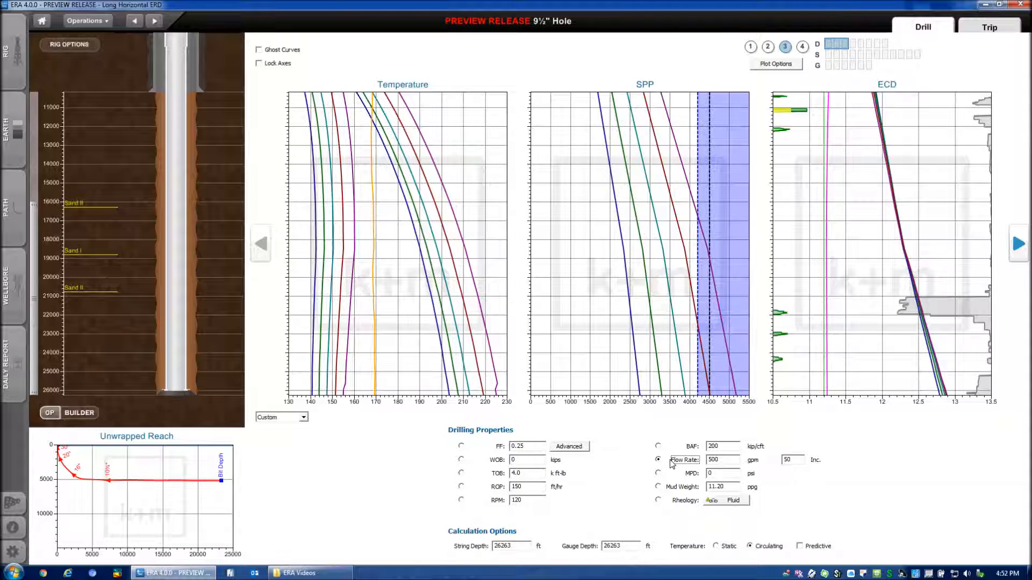
Lock the axes on the S plot set, adjust the bit depth in the wellbore schematic, and return to the D plots
{"action": "left_click", "coordinate": [829, 56]}
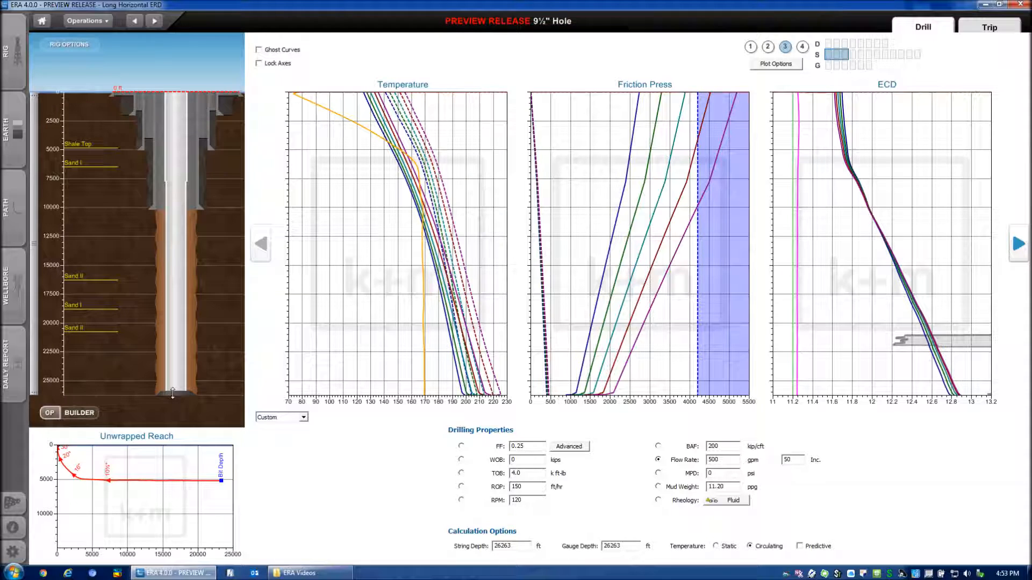
{"action": "left_click", "coordinate": [269, 62]}
{"action": "left_click_drag", "start_coordinate": [175, 389], "coordinate": [171, 410]}
{"action": "left_click", "coordinate": [830, 44]}
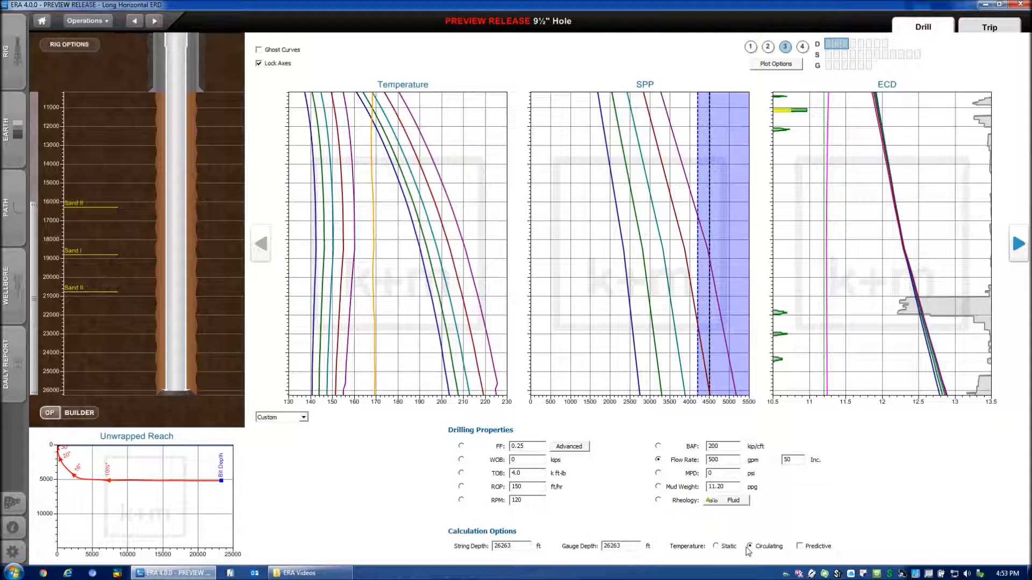
Switch the temperature calculation to Static and back to Circulating
{"action": "left_click", "coordinate": [716, 547]}
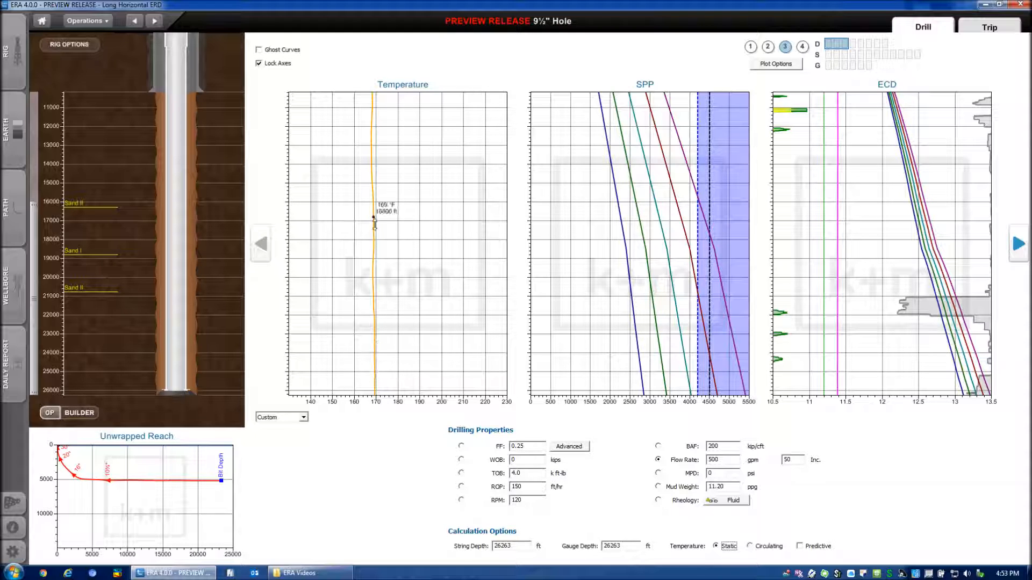
{"action": "left_click", "coordinate": [766, 547]}
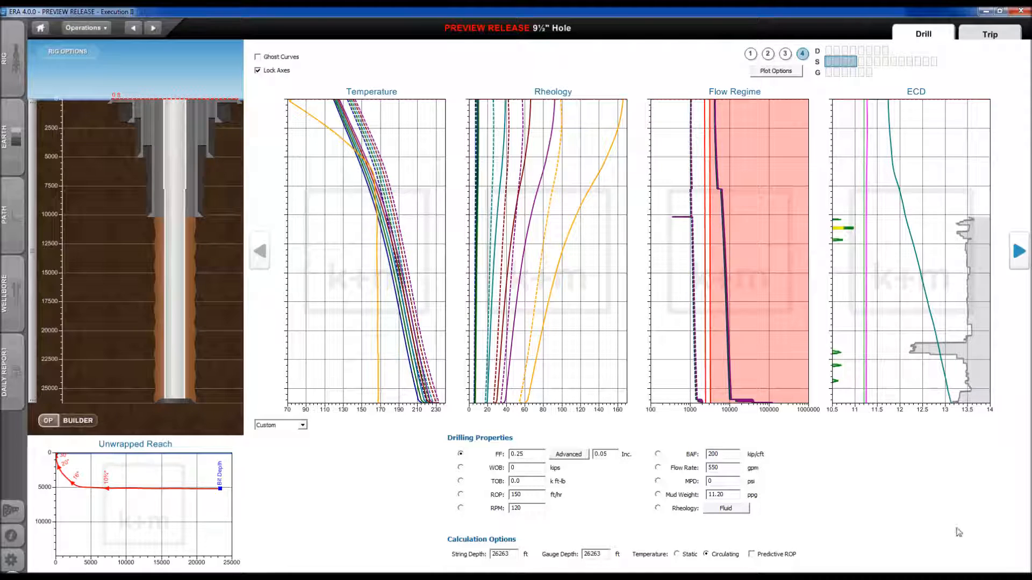
Open the drilling fluid's composition and review the library fluids and the available Brine, Base Oil and Solid options
{"action": "left_click", "coordinate": [736, 512]}
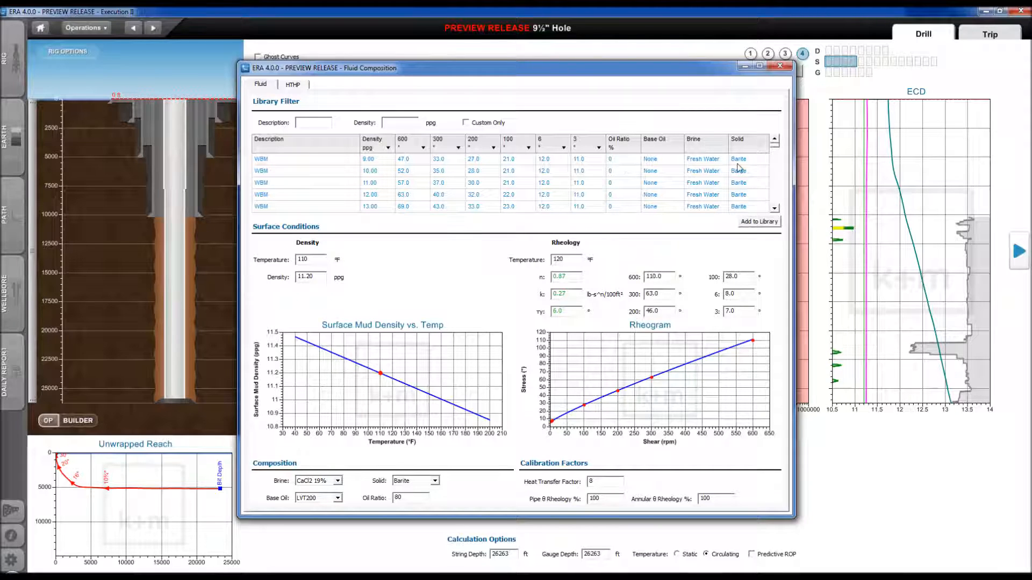
{"action": "scroll", "coordinate": [698, 177], "scroll_direction": "down", "scroll_amount": 5}
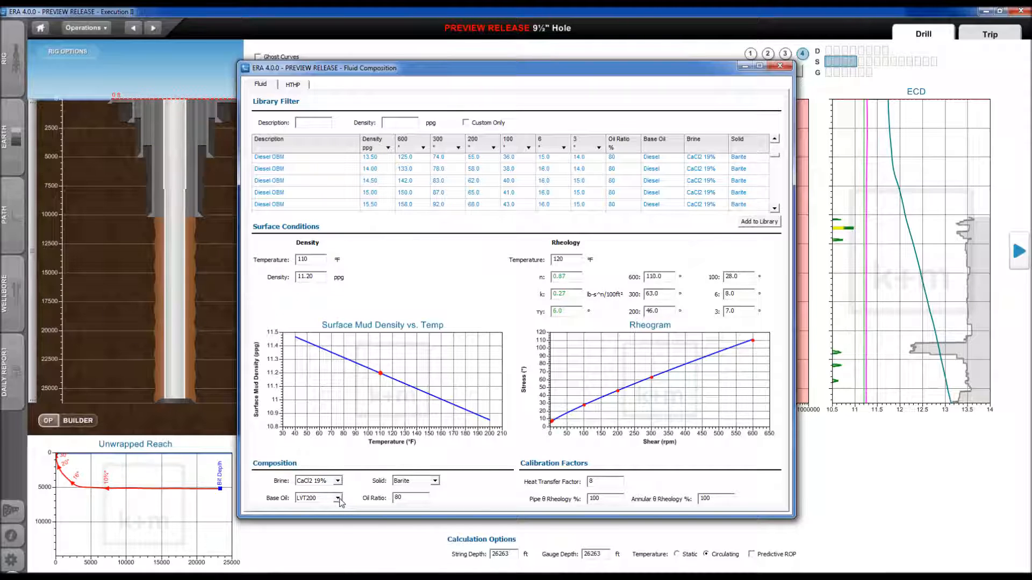
{"action": "left_click", "coordinate": [338, 482]}
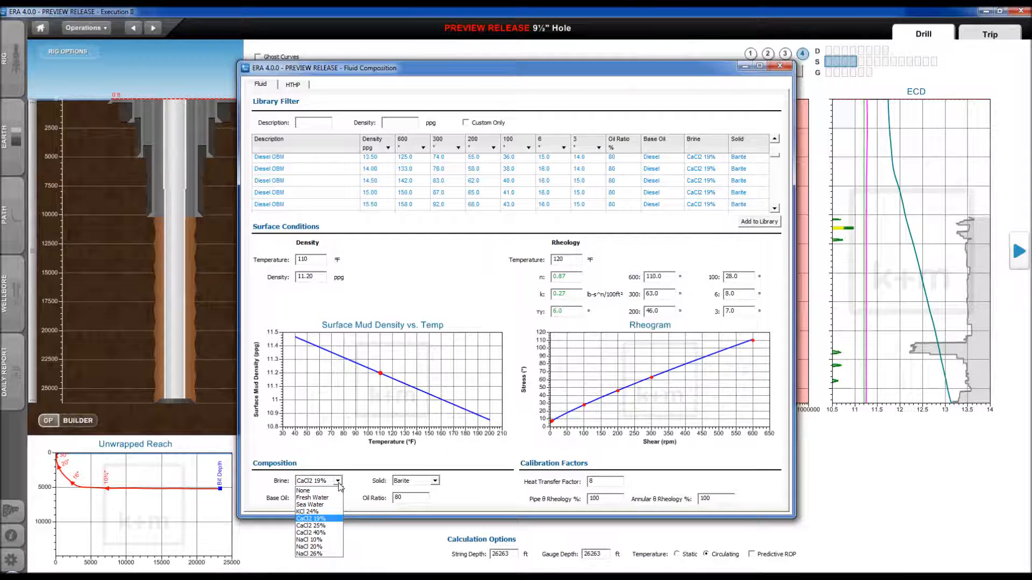
{"action": "left_click", "coordinate": [338, 484]}
{"action": "left_click", "coordinate": [338, 499]}
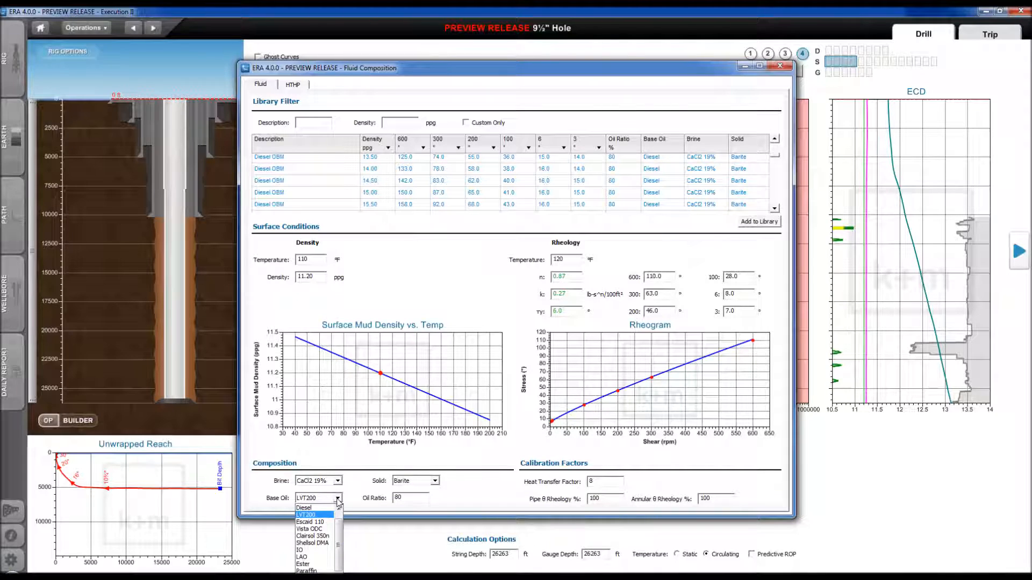
{"action": "left_click", "coordinate": [435, 482]}
{"action": "left_click", "coordinate": [435, 481]}
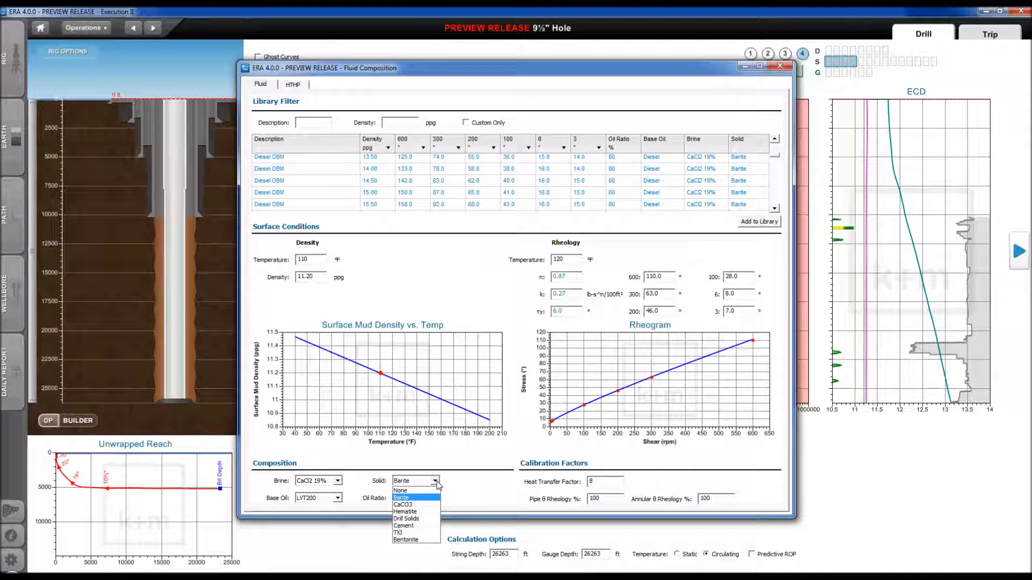
{"action": "left_click", "coordinate": [436, 482]}
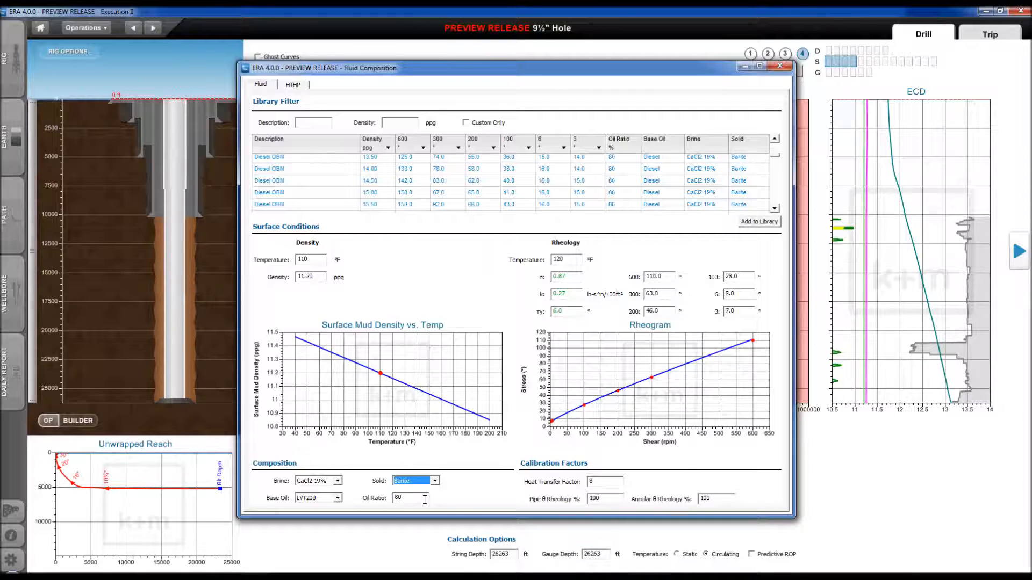
Try a different oil ratio, restore it to 80, and check the Base Oil options without changing the selection
{"action": "left_click", "coordinate": [425, 500]}
{"action": "type", "text": "0"}
{"action": "key", "text": "Return"}
{"action": "type", "text": "80"}
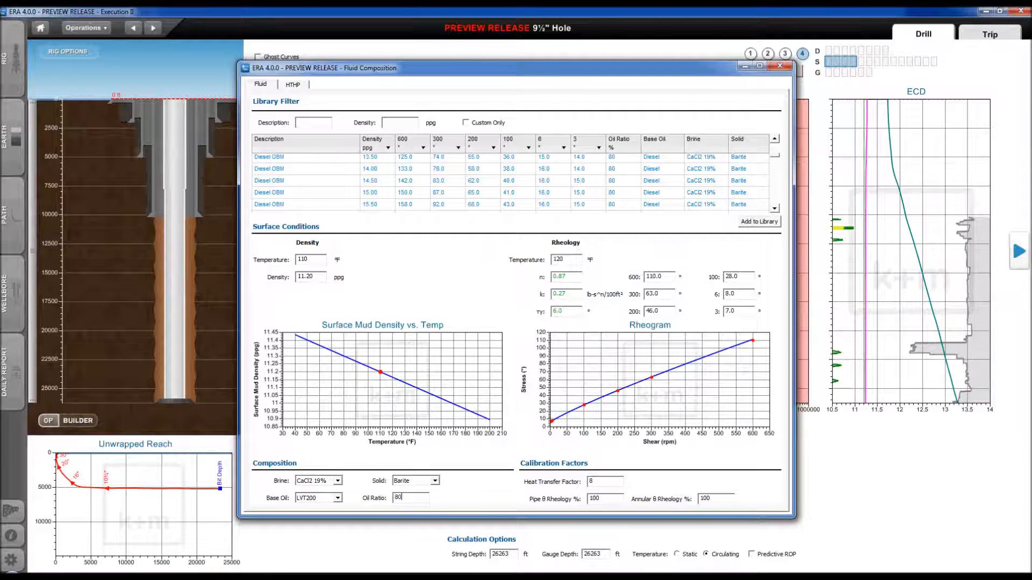
{"action": "key", "text": "Return"}
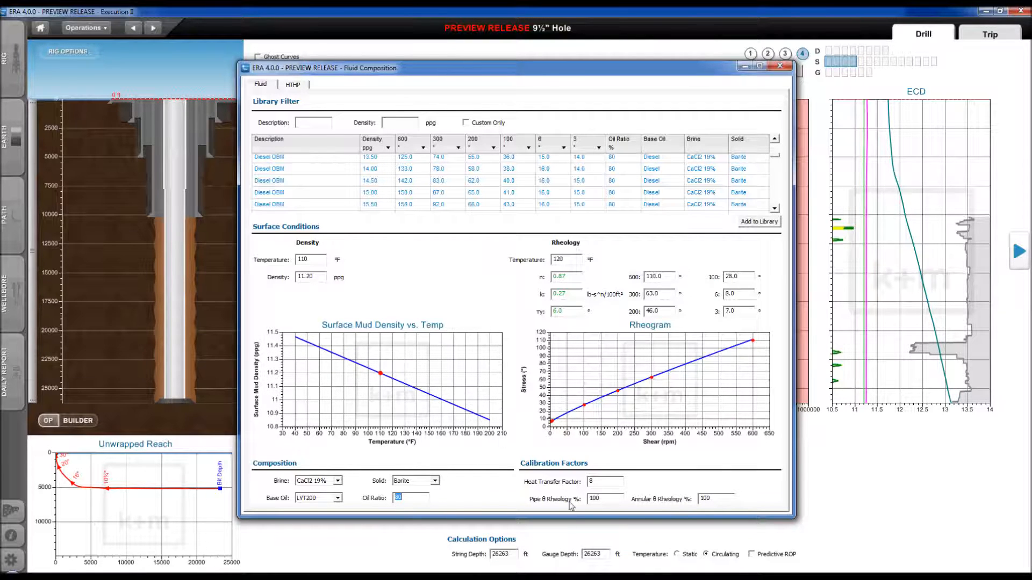
{"action": "left_click", "coordinate": [338, 499]}
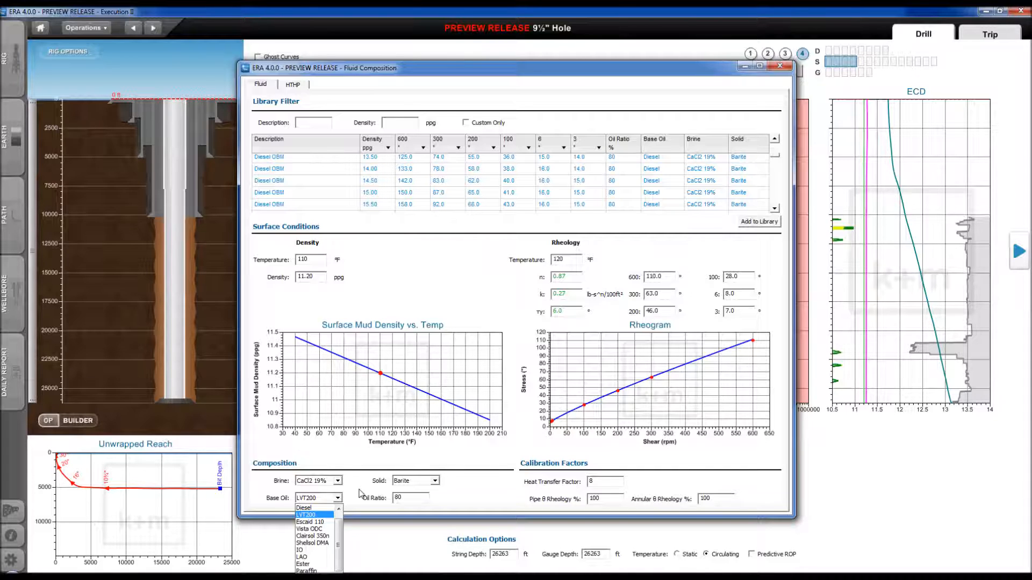
{"action": "left_click", "coordinate": [360, 494]}
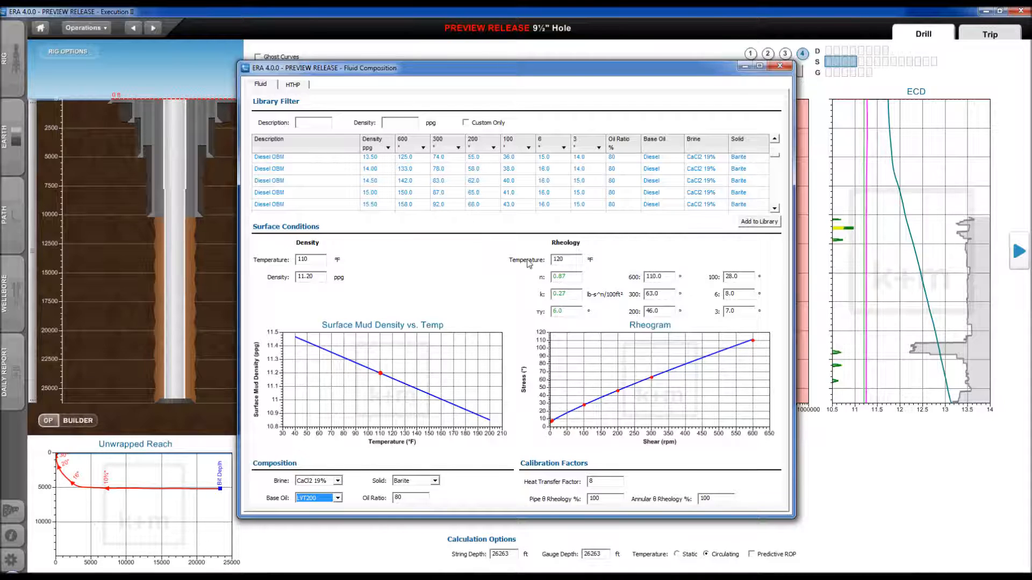
Try a 300 rpm rheology reading of 85 and restore it to 63
{"action": "mouse_move", "coordinate": [370, 368]}
{"action": "mouse_move", "coordinate": [387, 383]}
{"action": "mouse_move", "coordinate": [621, 393]}
{"action": "left_click_drag", "start_coordinate": [659, 293], "coordinate": [635, 274]}
{"action": "type", "text": "85"}
{"action": "key", "text": "Return"}
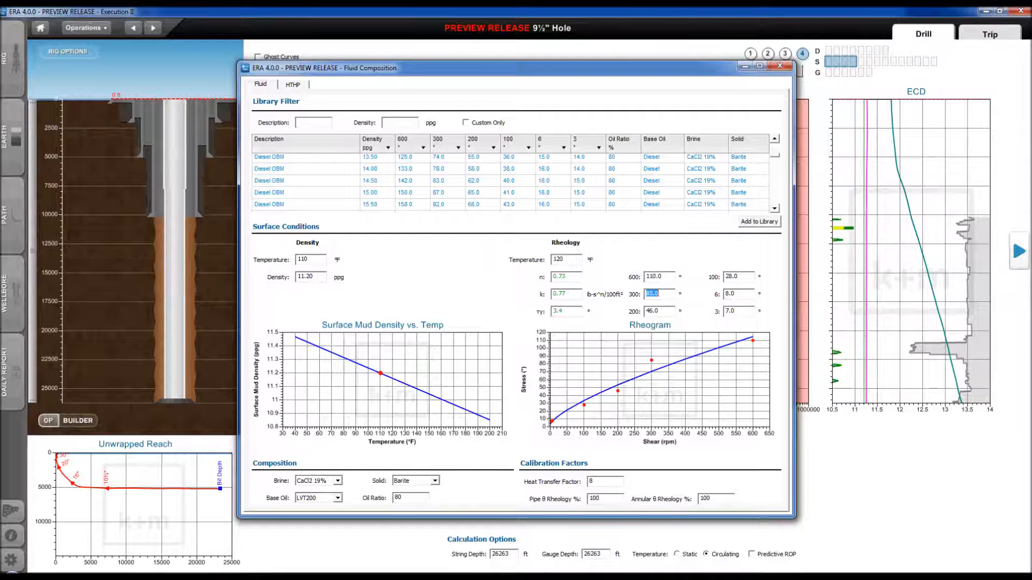
{"action": "type", "text": "63"}
{"action": "key", "text": "Return"}
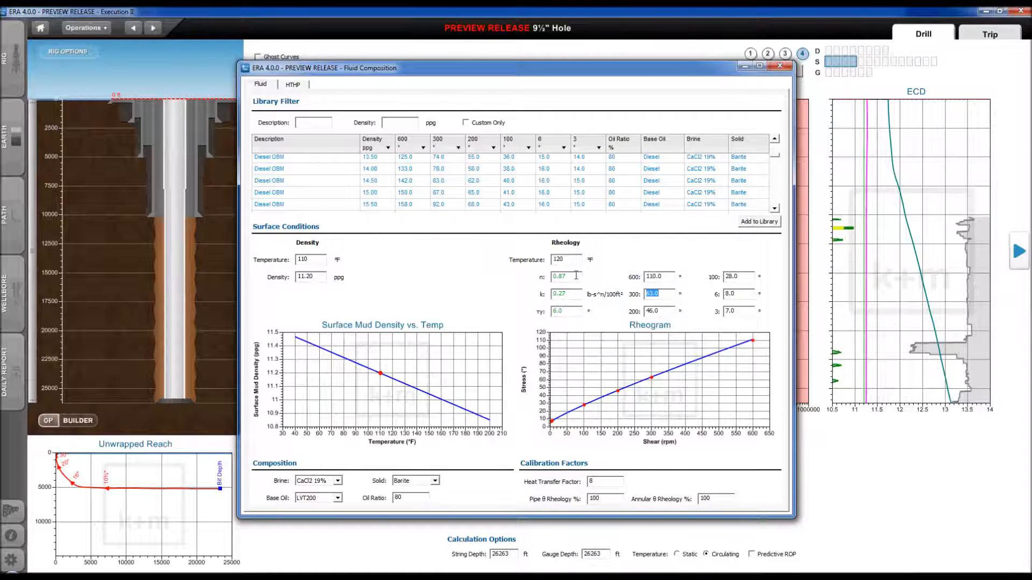
Try a Pipe θ Rheology calibration factor of 80% and restore it to 100%
{"action": "left_click", "coordinate": [745, 313]}
{"action": "left_click", "coordinate": [591, 481]}
{"action": "double_click", "coordinate": [594, 499]}
{"action": "type", "text": "80"}
{"action": "key", "text": "Return"}
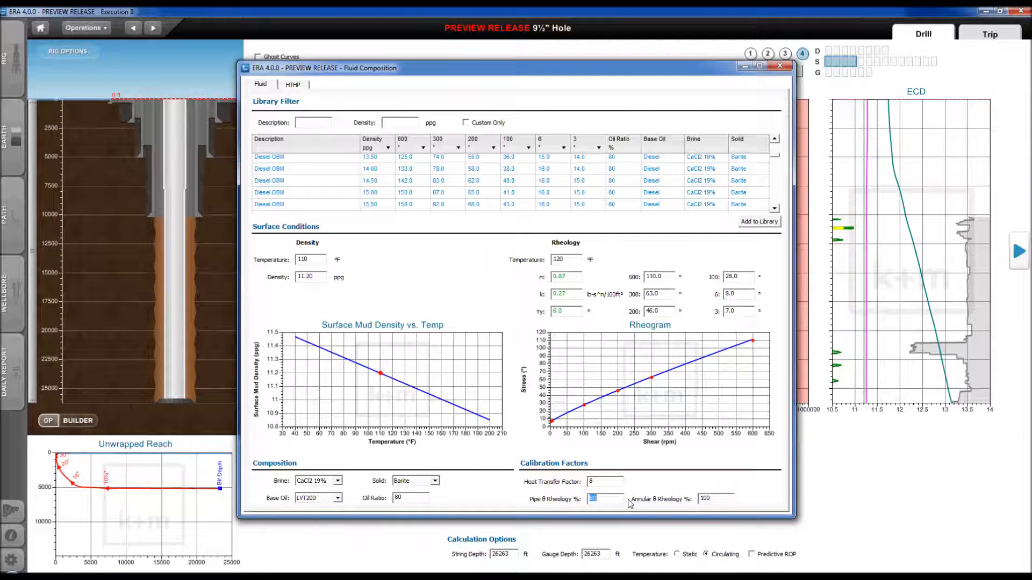
{"action": "type", "text": "100"}
{"action": "key", "text": "Return"}
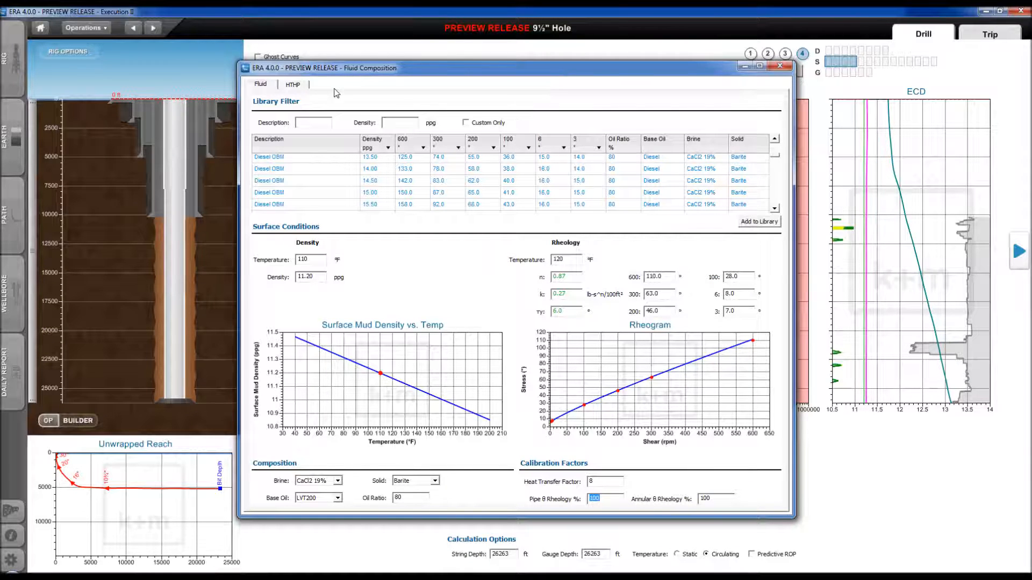
Display the HTHP rheology tests and examine the 3D pipe rheology plot from several angles
{"action": "left_click", "coordinate": [295, 88]}
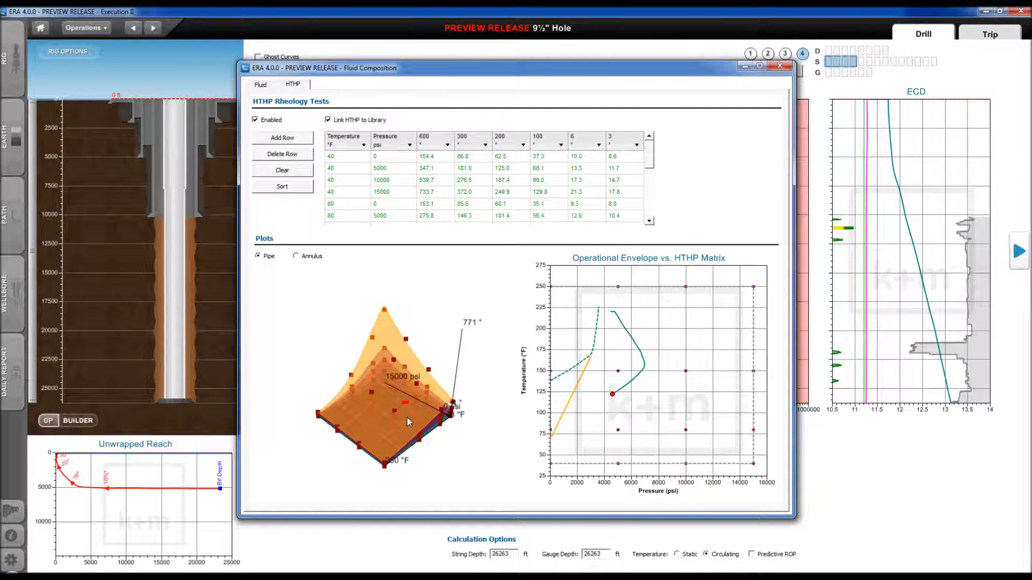
{"action": "left_click_drag", "start_coordinate": [407, 417], "coordinate": [372, 412]}
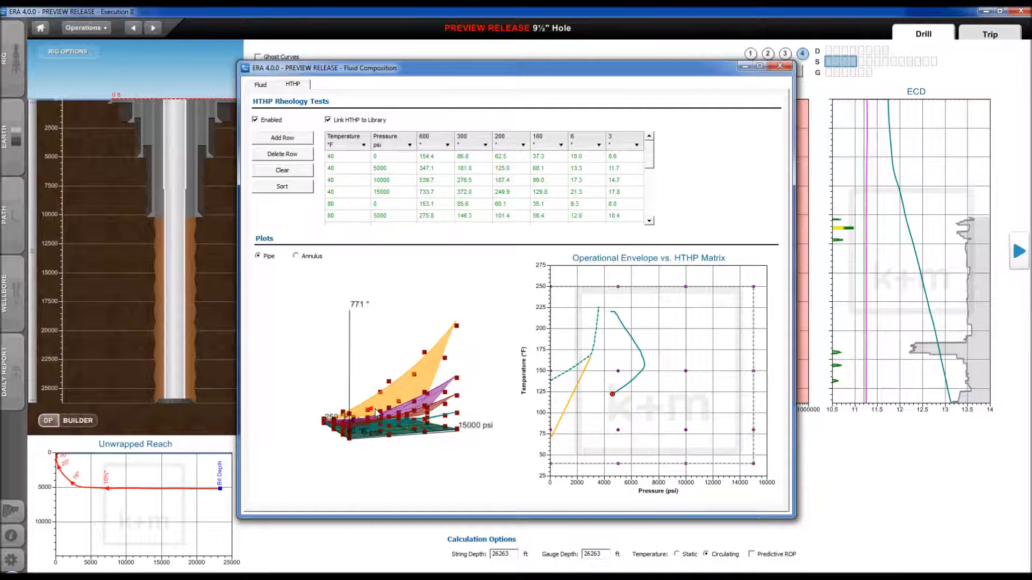
{"action": "scroll", "coordinate": [375, 412], "scroll_direction": "up", "scroll_amount": 2}
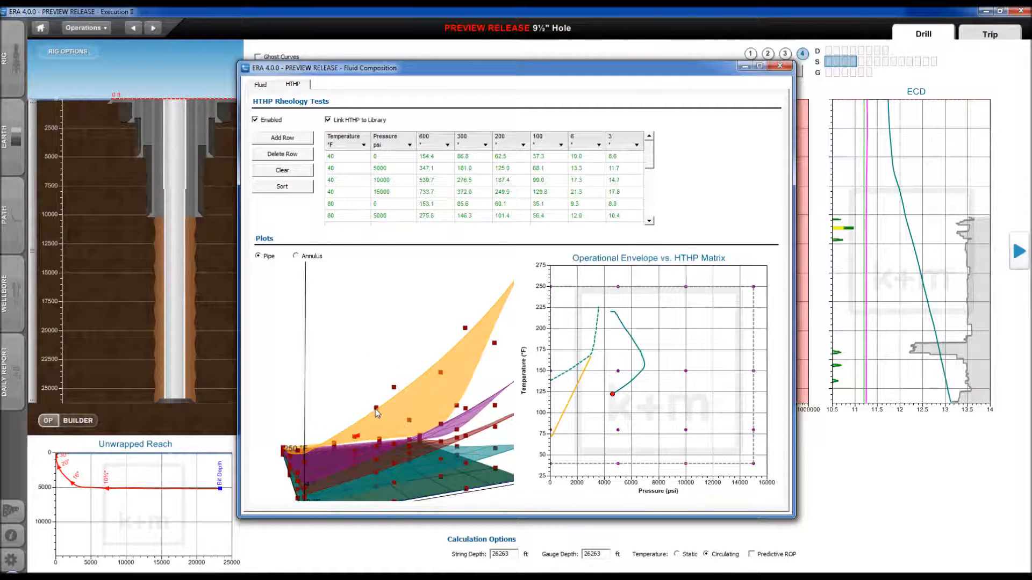
{"action": "mouse_move", "coordinate": [477, 450]}
{"action": "left_mouse_down"}
{"action": "mouse_move", "coordinate": [464, 458]}
{"action": "mouse_move", "coordinate": [476, 458]}
{"action": "left_mouse_up"}
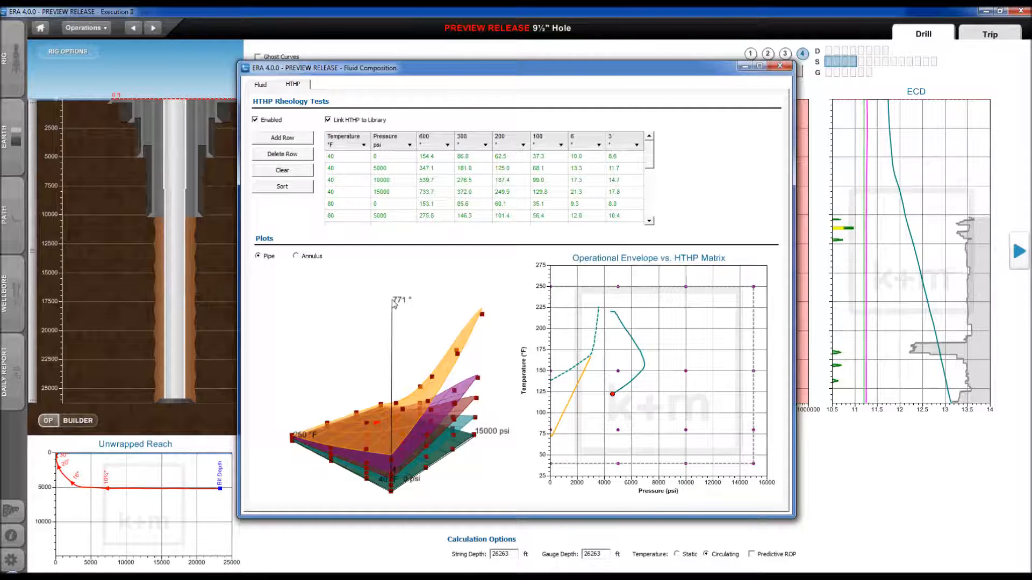
{"action": "left_click_drag", "start_coordinate": [497, 469], "coordinate": [491, 462]}
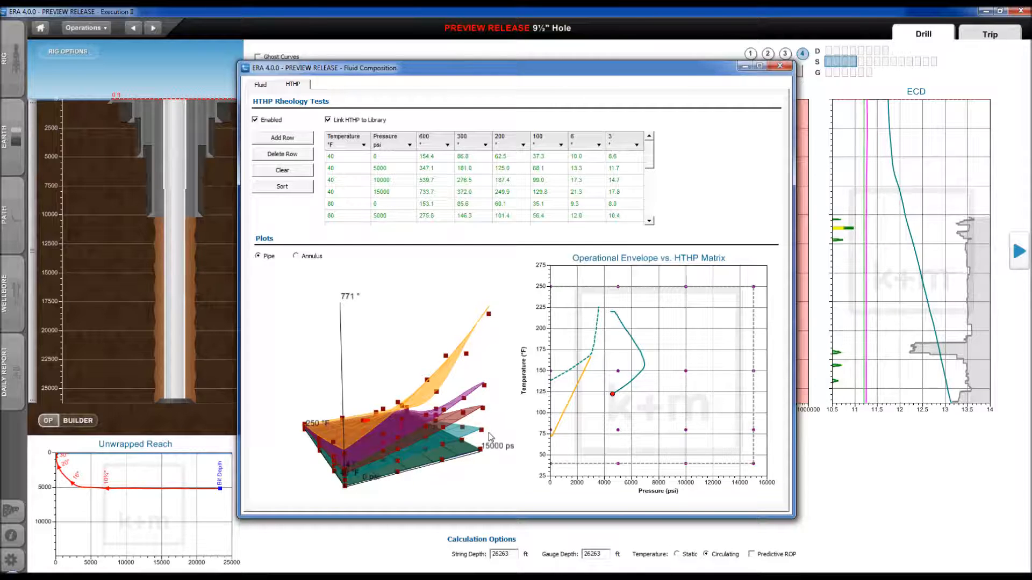
Zoom in on the 3D pipe rheology plot and rotate it to inspect its surfaces from other sides
{"action": "scroll", "coordinate": [480, 458], "scroll_direction": "up", "scroll_amount": 5}
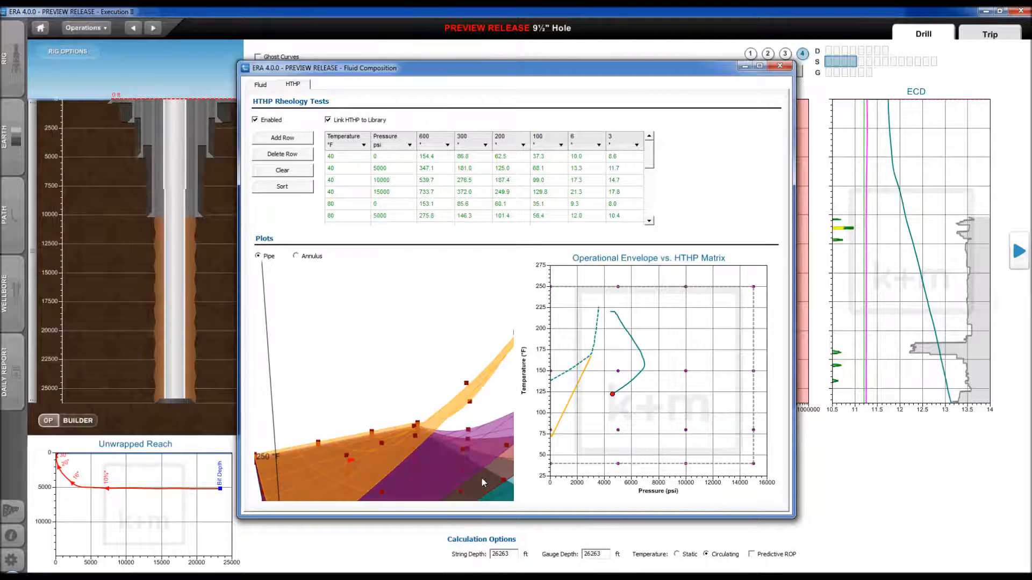
{"action": "scroll", "coordinate": [454, 462], "scroll_direction": "up", "scroll_amount": 3}
{"action": "left_click_drag", "start_coordinate": [453, 463], "coordinate": [484, 483]}
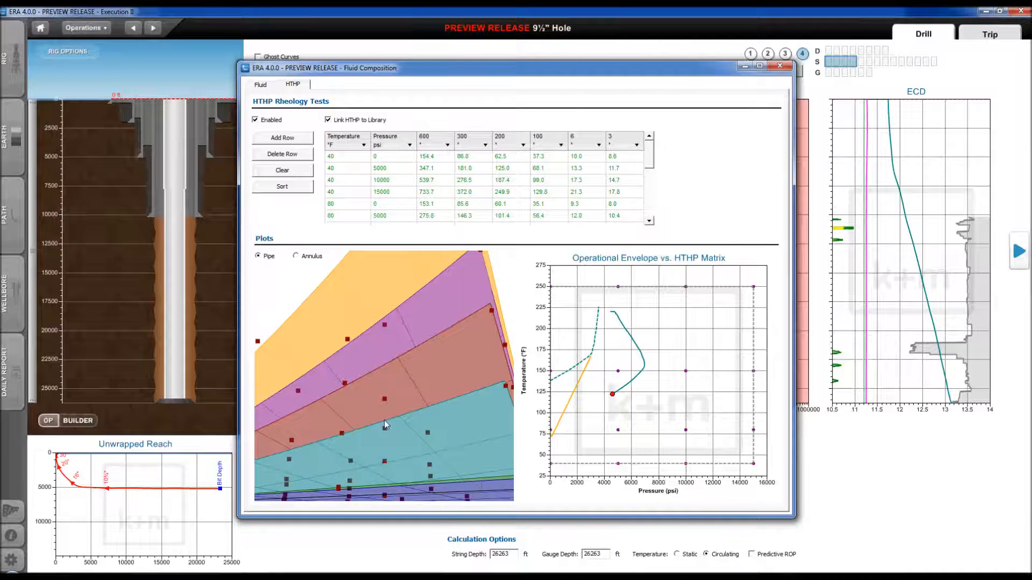
{"action": "scroll", "coordinate": [385, 420], "scroll_direction": "down", "scroll_amount": 5}
{"action": "left_click_drag", "start_coordinate": [387, 424], "coordinate": [411, 438]}
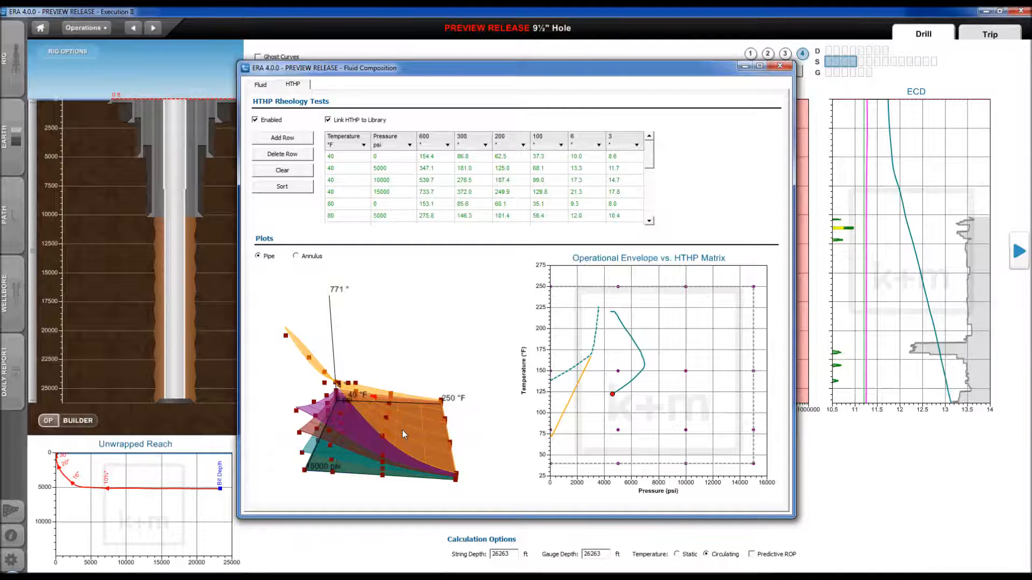
Examine the curves, test points and matrix boundary in the Operational Envelope vs. HTHP Matrix plot
{"action": "mouse_move", "coordinate": [696, 418]}
{"action": "mouse_move", "coordinate": [553, 393]}
{"action": "mouse_move", "coordinate": [600, 309]}
{"action": "mouse_move", "coordinate": [620, 392]}
{"action": "mouse_move", "coordinate": [639, 347]}
{"action": "mouse_move", "coordinate": [625, 320]}
{"action": "mouse_move", "coordinate": [769, 299]}
{"action": "mouse_move", "coordinate": [663, 383]}
{"action": "mouse_move", "coordinate": [705, 301]}
Move the depth reference line along the wellbore to trace the operational envelope marker, and return it to 0 ft
{"action": "left_click_drag", "start_coordinate": [178, 401], "coordinate": [135, 418]}
{"action": "left_click_drag", "start_coordinate": [121, 104], "coordinate": [120, 138]}
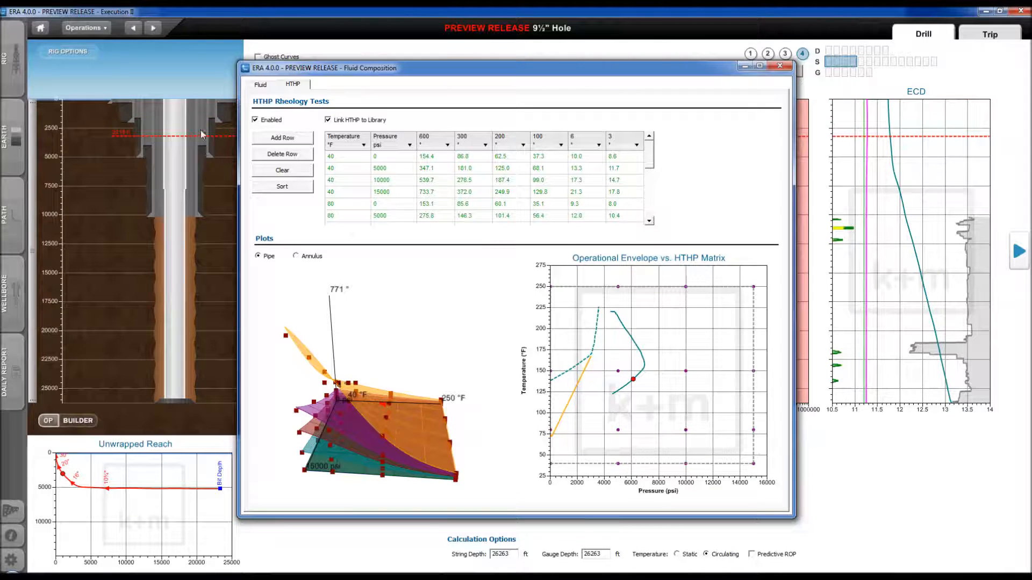
{"action": "left_click_drag", "start_coordinate": [202, 155], "coordinate": [405, 458]}
{"action": "left_click_drag", "start_coordinate": [182, 251], "coordinate": [173, 376]}
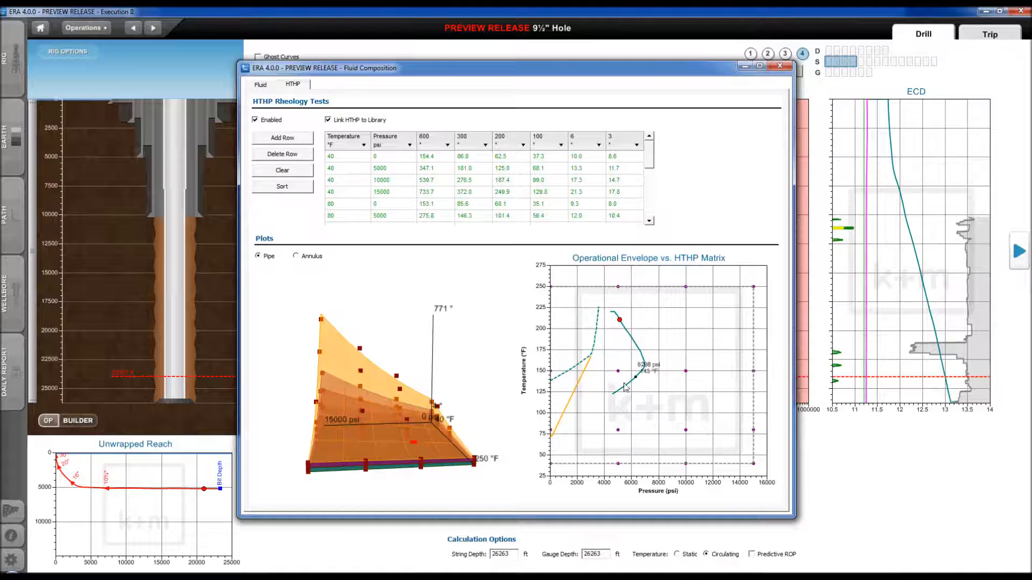
{"action": "mouse_move", "coordinate": [209, 377]}
{"action": "left_mouse_down"}
{"action": "mouse_move", "coordinate": [228, 276]}
{"action": "mouse_move", "coordinate": [197, 96]}
{"action": "left_mouse_up"}
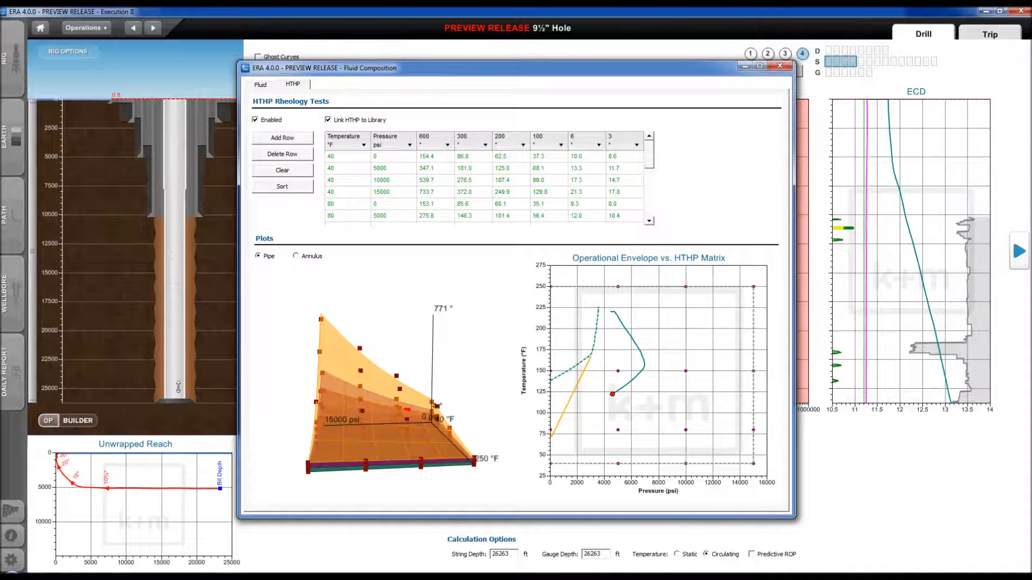
{"action": "mouse_move", "coordinate": [177, 388]}
{"action": "left_mouse_down"}
{"action": "mouse_move", "coordinate": [181, 338]}
{"action": "mouse_move", "coordinate": [183, 424]}
{"action": "left_mouse_up"}
View the annulus rheology plot, return to the pipe plot, and check the fluid library before redisplaying the HTHP tests
{"action": "left_click", "coordinate": [317, 257]}
{"action": "left_click", "coordinate": [266, 257]}
{"action": "left_click", "coordinate": [262, 85]}
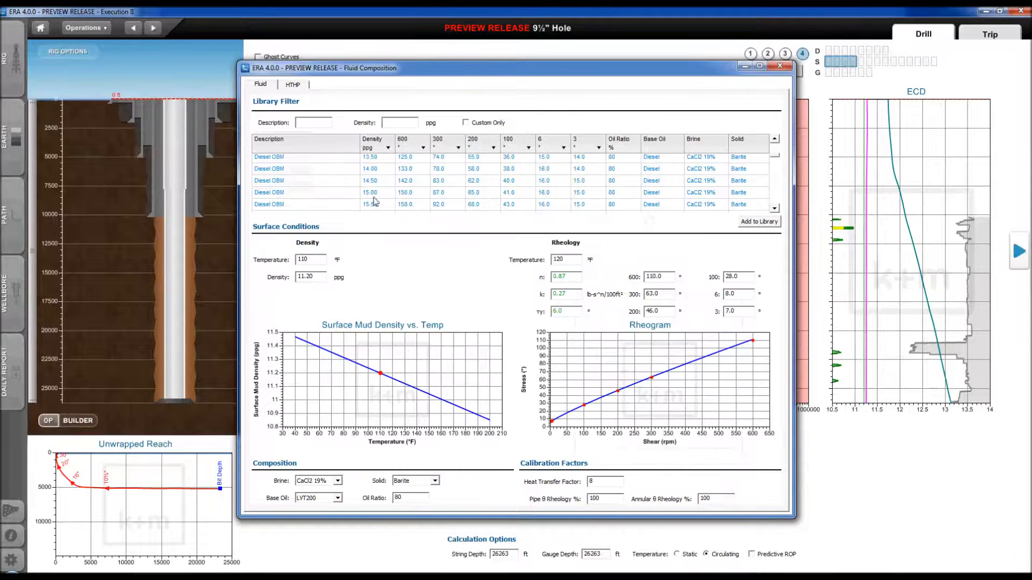
{"action": "left_click", "coordinate": [304, 85]}
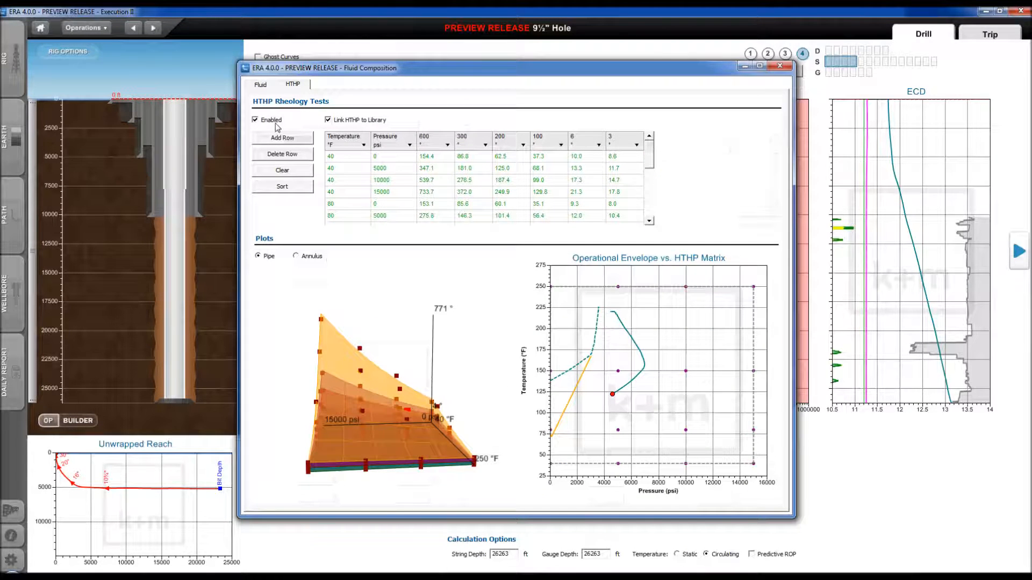
Try the HTHP rheology tests without the library link, restore the link and redisplay the fluid properties
{"action": "left_click", "coordinate": [276, 125]}
{"action": "left_click", "coordinate": [327, 120]}
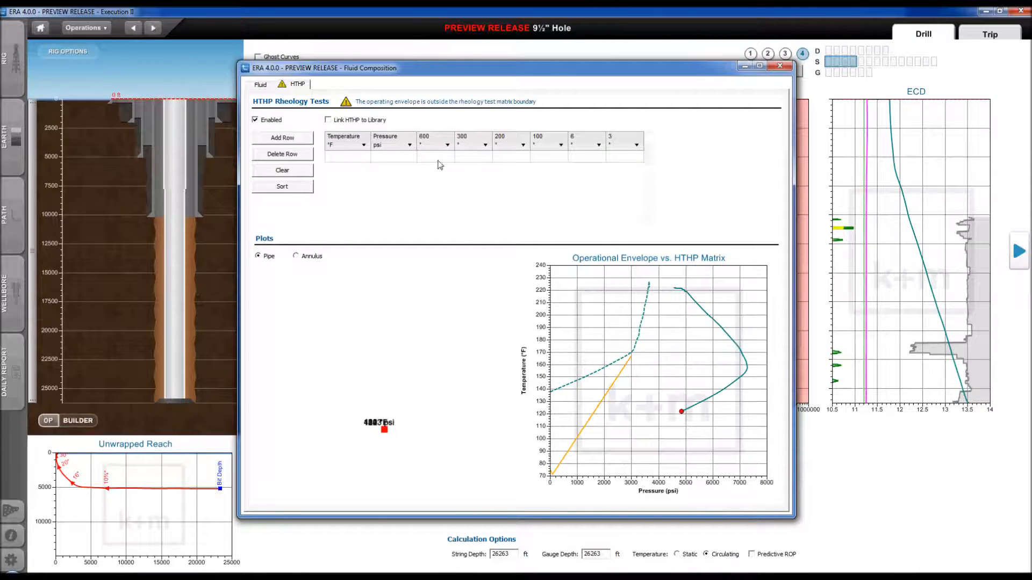
{"action": "left_click", "coordinate": [328, 120]}
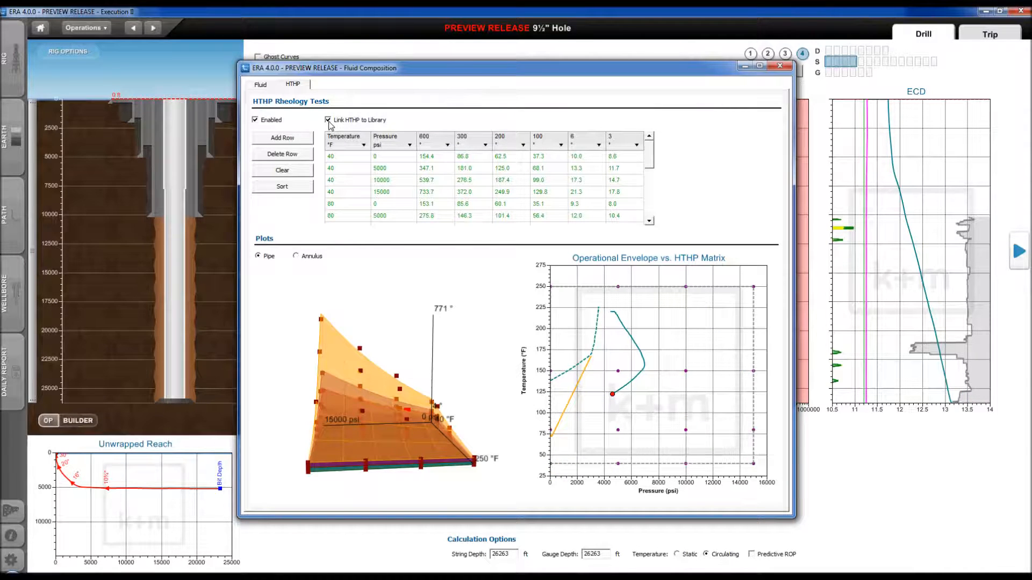
{"action": "left_click", "coordinate": [261, 85]}
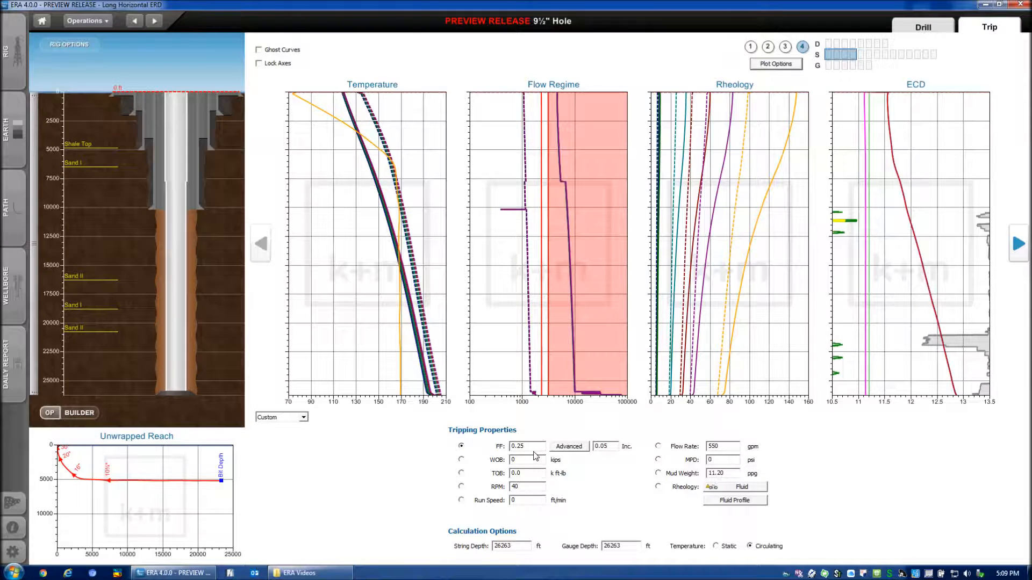
Examine the Flow Regime and Rheology curves along the 9½" Hole trip
{"action": "mouse_move", "coordinate": [576, 376]}
{"action": "mouse_move", "coordinate": [527, 217]}
{"action": "mouse_move", "coordinate": [708, 385]}
{"action": "mouse_move", "coordinate": [656, 373]}
{"action": "mouse_move", "coordinate": [724, 341]}
{"action": "mouse_move", "coordinate": [174, 395]}
{"action": "left_mouse_down"}
{"action": "mouse_move", "coordinate": [186, 285]}
{"action": "mouse_move", "coordinate": [171, 435]}
{"action": "left_mouse_up"}
Try tripping flow rates of 400, 600 and 700 gpm to compare the resulting curves
{"action": "double_click", "coordinate": [710, 447]}
{"action": "type", "text": "400"}
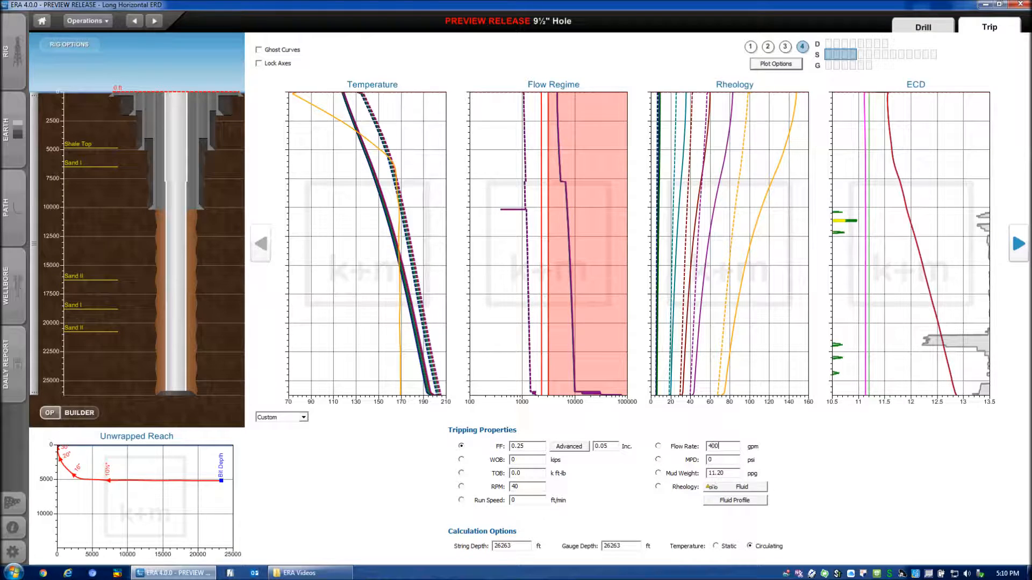
{"action": "key", "text": "Return"}
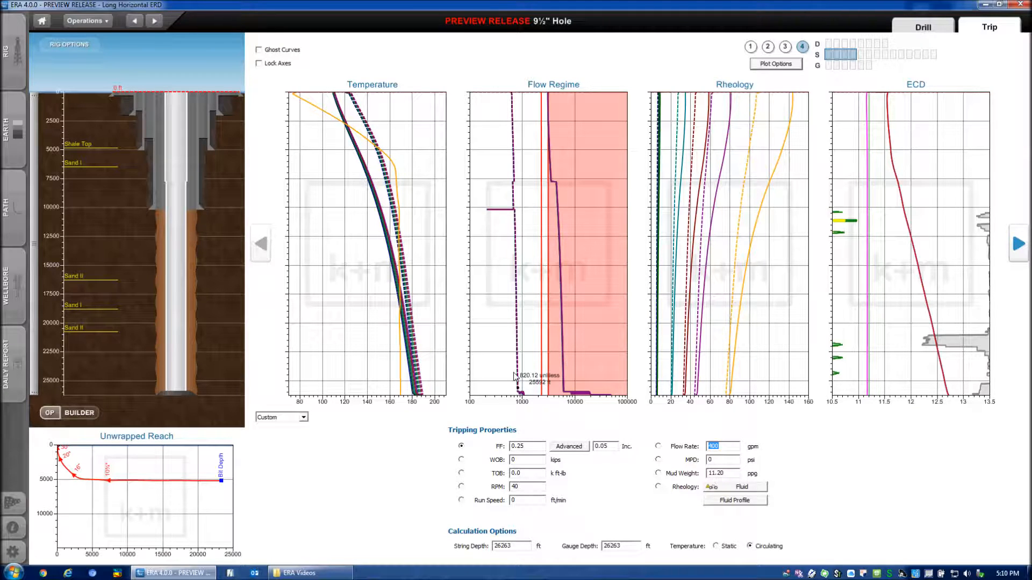
{"action": "type", "text": "600"}
{"action": "key", "text": "Return"}
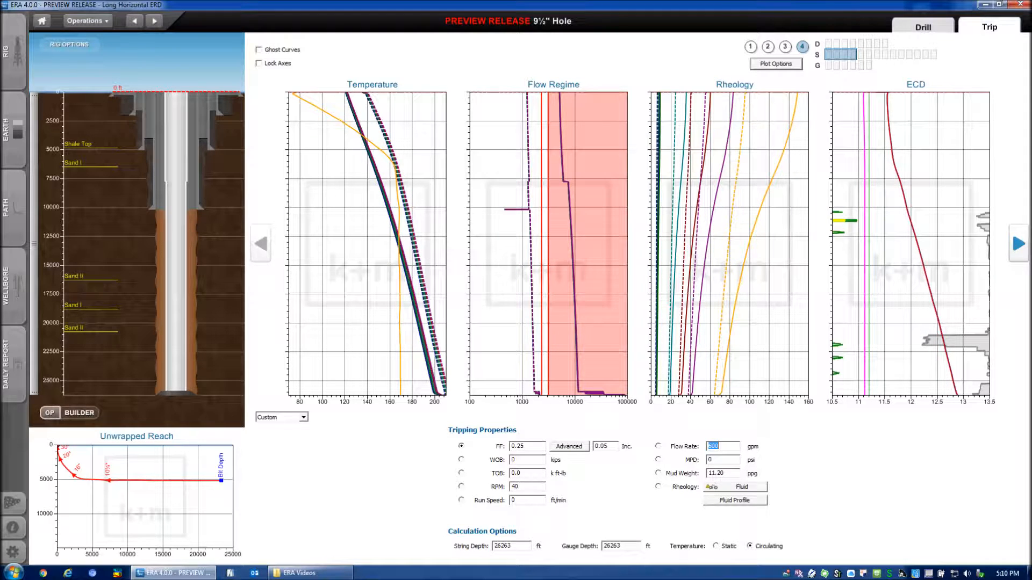
{"action": "type", "text": "700"}
{"action": "key", "text": "Return"}
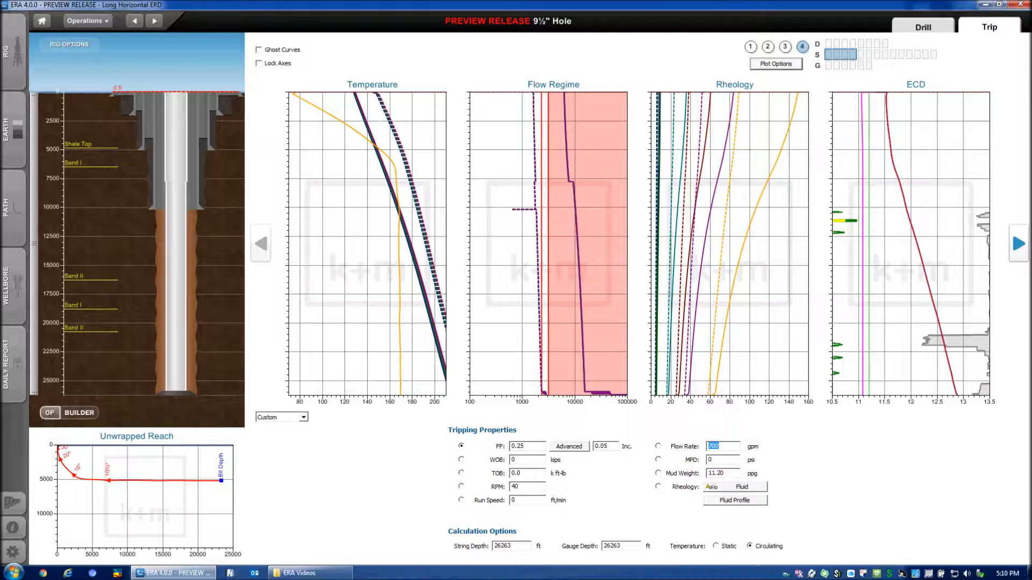
Reduce the tripping flow rate to 600 gpm and finally to 500 gpm
{"action": "type", "text": "600"}
{"action": "key", "text": "Return"}
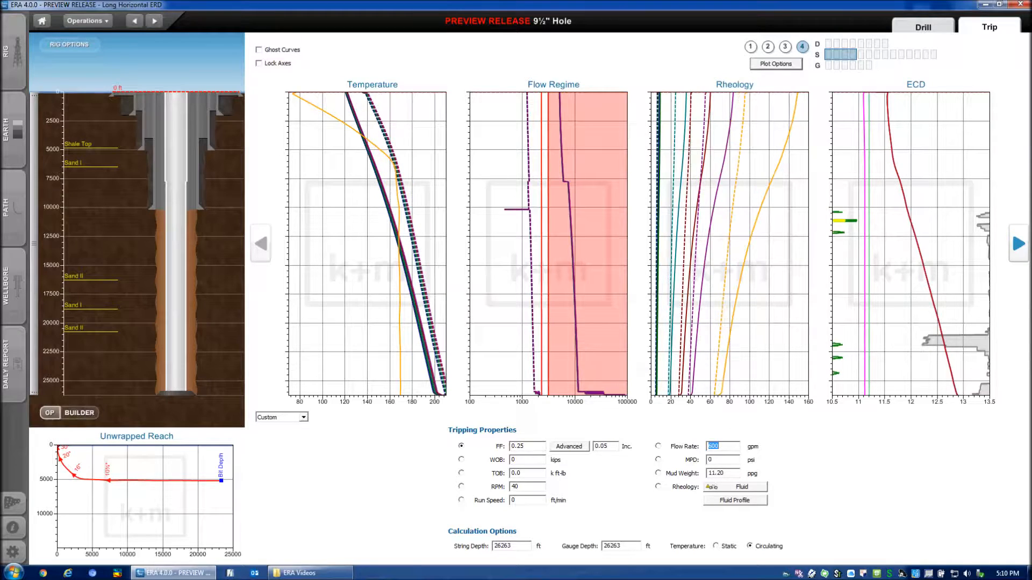
{"action": "type", "text": "500"}
{"action": "key", "text": "Return"}
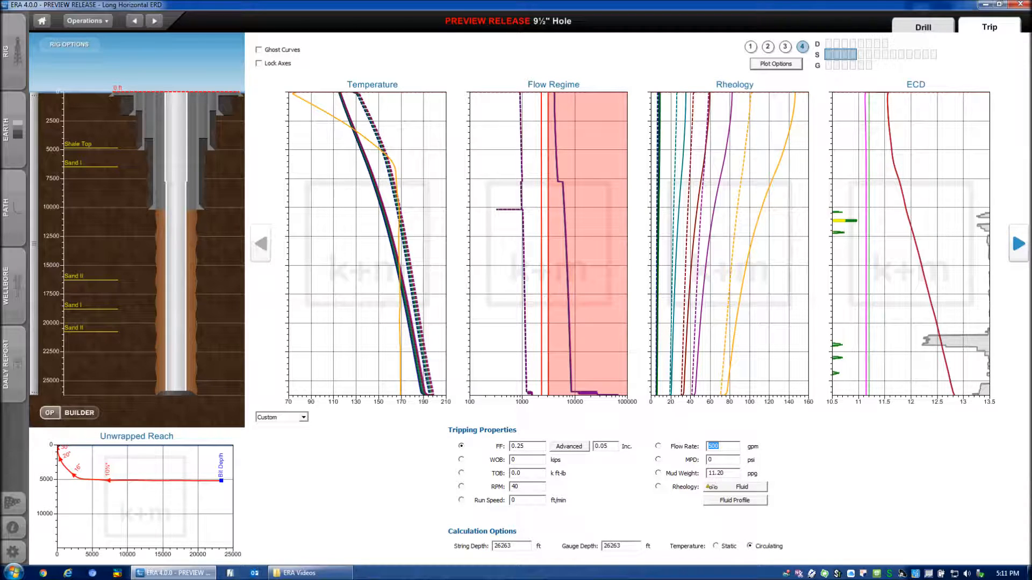
Run an RPM sensitivity at 120 RPM with an increment of 20, and switch the sensitivity back to FF
{"action": "left_click", "coordinate": [461, 487]}
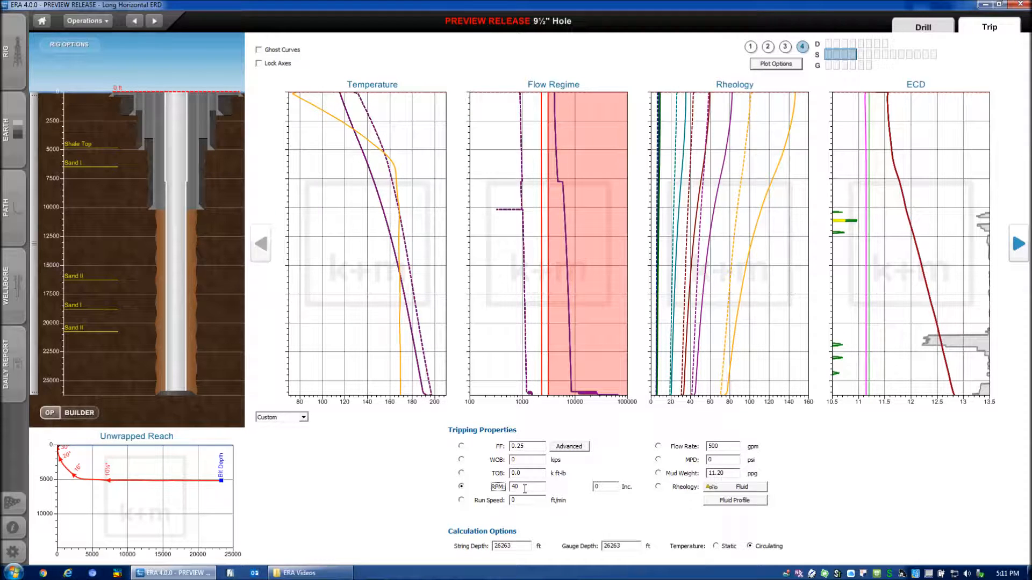
{"action": "type", "text": "120"}
{"action": "left_click", "coordinate": [605, 487]}
{"action": "type", "text": "20"}
{"action": "key", "text": "Return"}
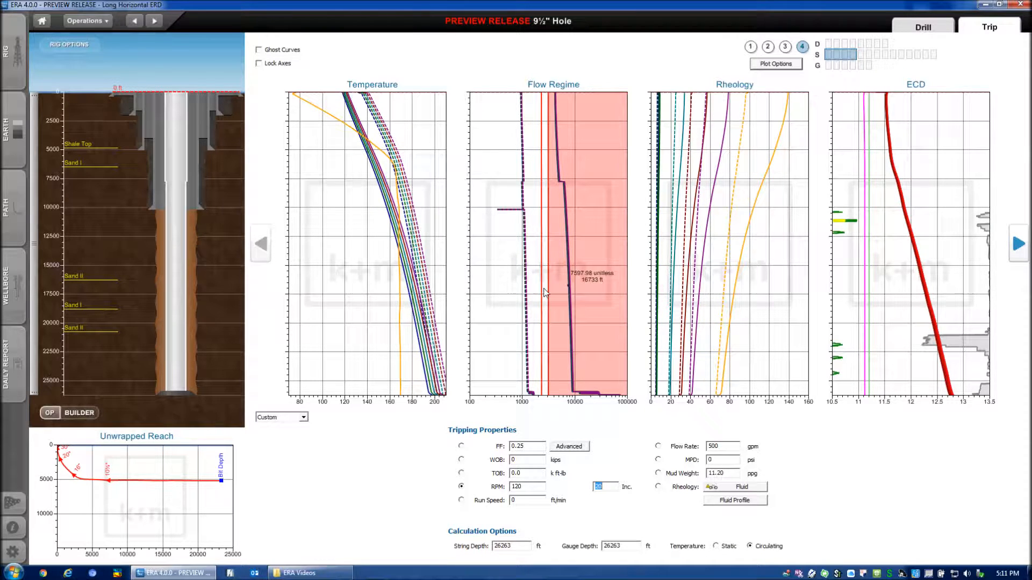
{"action": "left_click", "coordinate": [462, 446]}
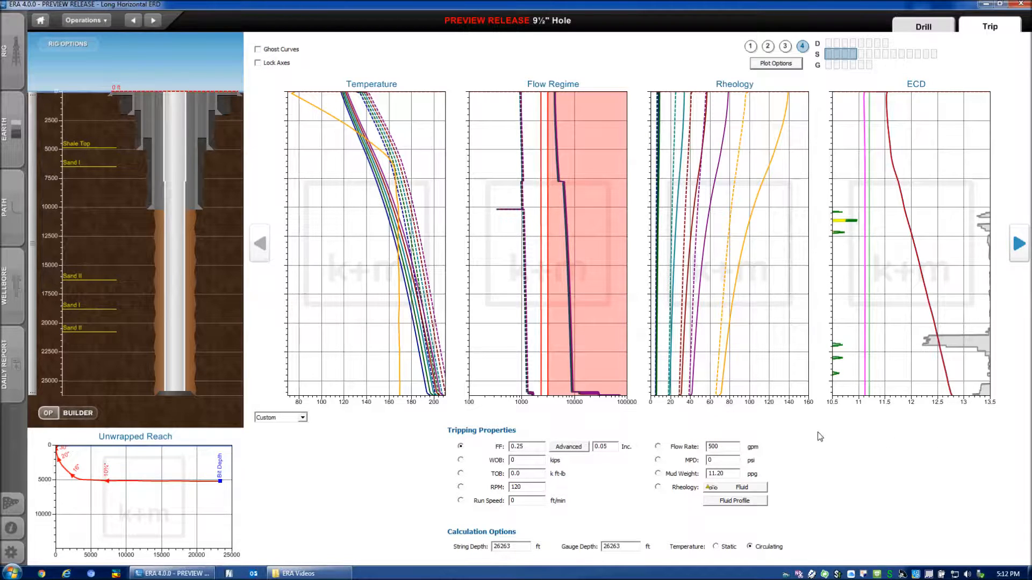
Try toggling Hydraulic Lift and Metallurgical Temperature Correction in the settings, restore both and close the settings
{"action": "left_click", "coordinate": [12, 555]}
{"action": "left_click_drag", "start_coordinate": [210, 7], "coordinate": [465, 77]}
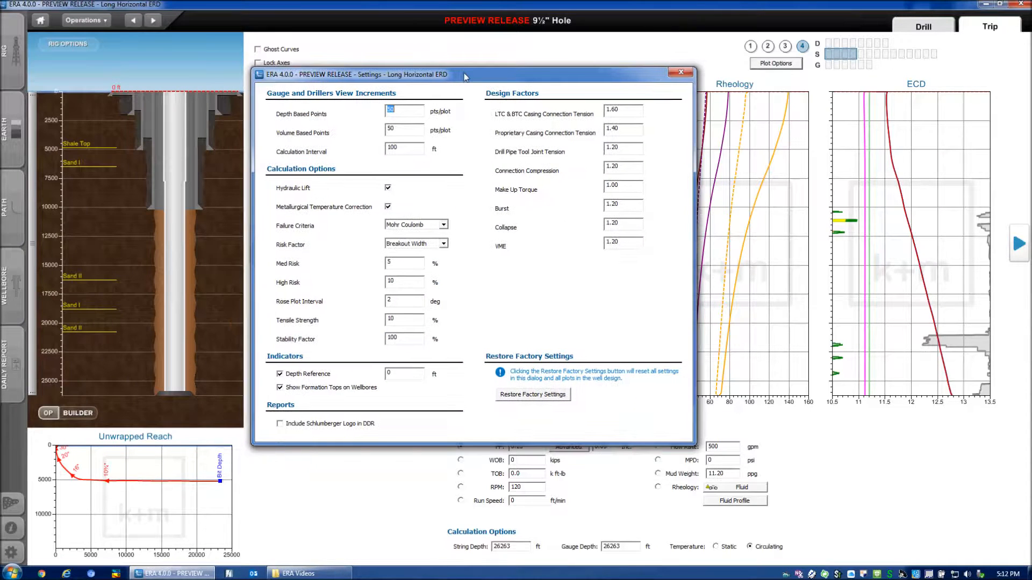
{"action": "left_click", "coordinate": [387, 188]}
{"action": "left_click", "coordinate": [388, 188]}
{"action": "left_click", "coordinate": [388, 207]}
{"action": "left_click", "coordinate": [390, 208]}
{"action": "left_click", "coordinate": [681, 73]}
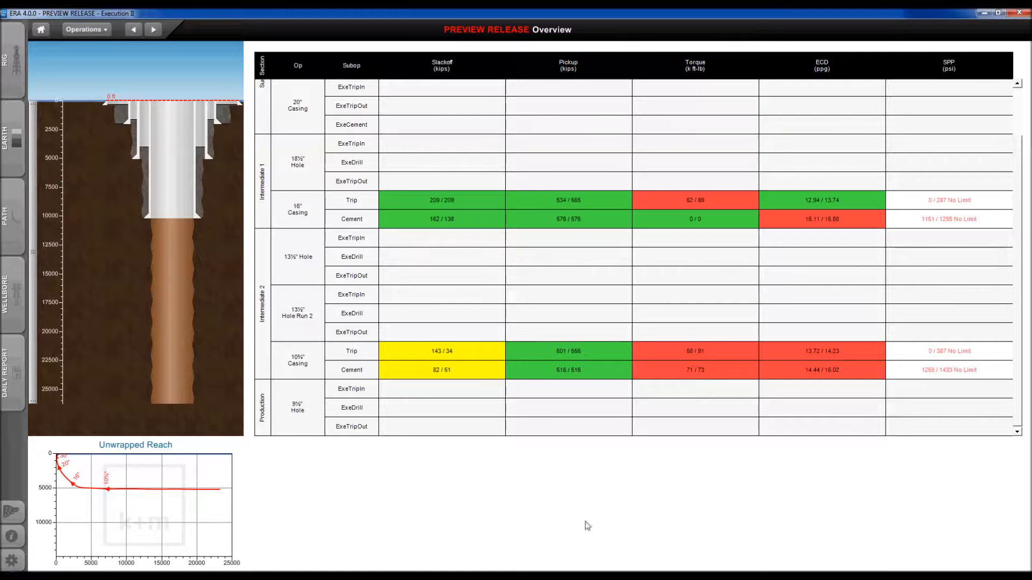
Un-execute the 9½" Hole operation in the overview and execute it again
{"action": "left_click", "coordinate": [298, 413]}
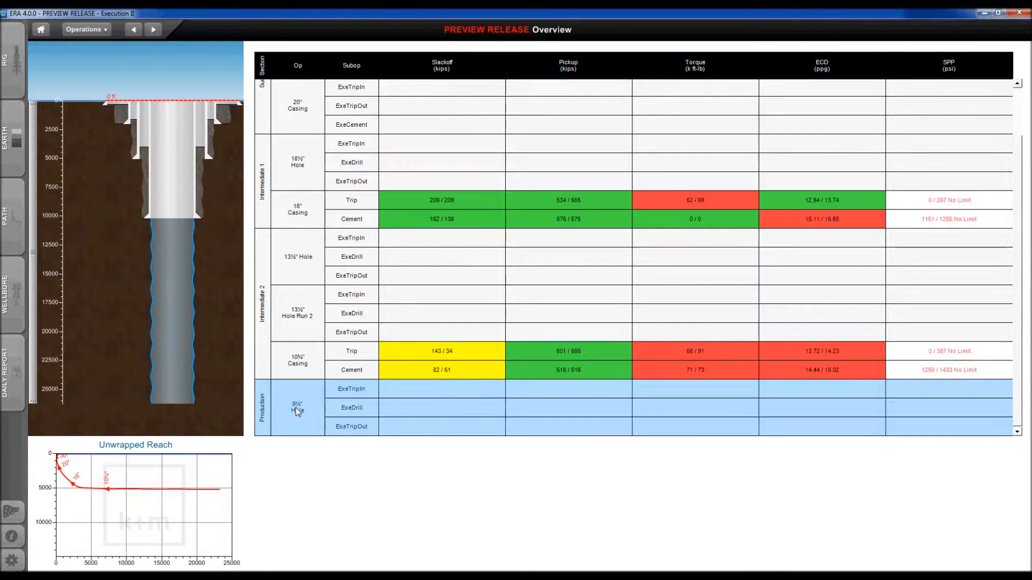
{"action": "right_click", "coordinate": [295, 407]}
{"action": "left_click", "coordinate": [334, 430]}
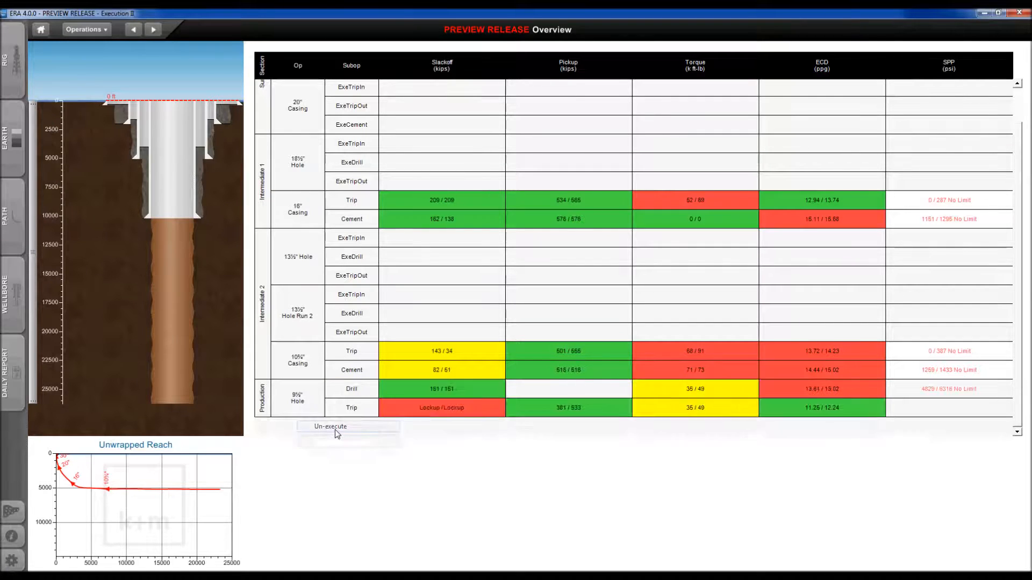
{"action": "left_click", "coordinate": [308, 406]}
{"action": "right_click", "coordinate": [300, 394]}
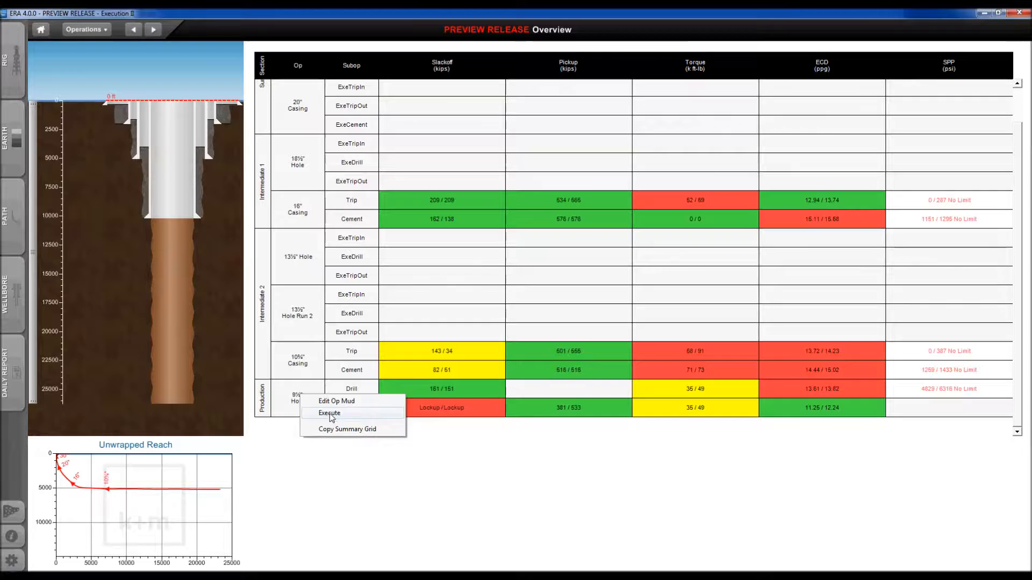
{"action": "left_click", "coordinate": [331, 420]}
{"action": "left_click", "coordinate": [333, 413]}
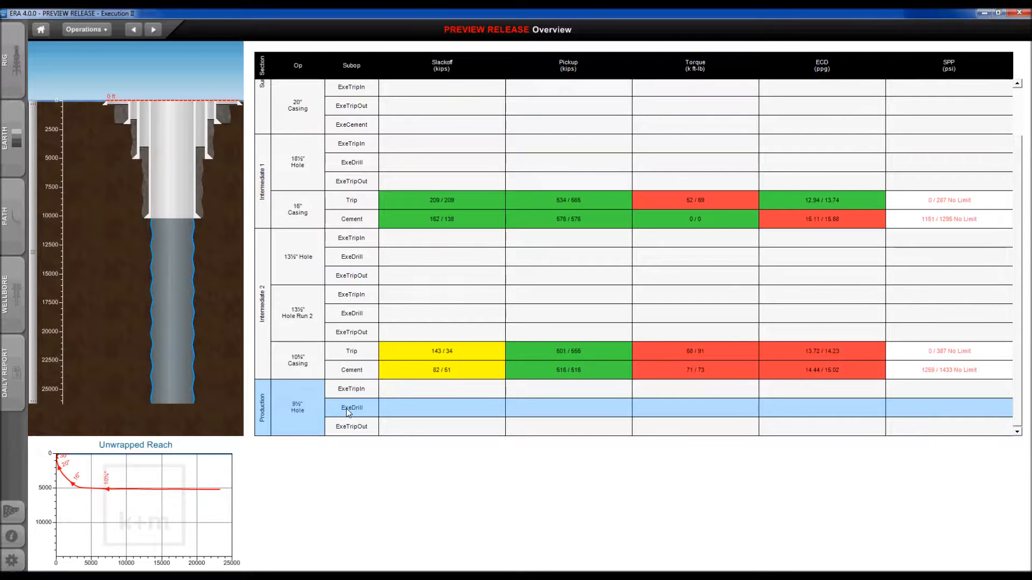
Open the ExeDrill suboperation of the 9½" Hole
{"action": "left_click", "coordinate": [353, 393]}
{"action": "left_click", "coordinate": [353, 409]}
{"action": "left_click", "coordinate": [354, 428]}
{"action": "left_click", "coordinate": [353, 409]}
{"action": "double_click", "coordinate": [352, 409]}
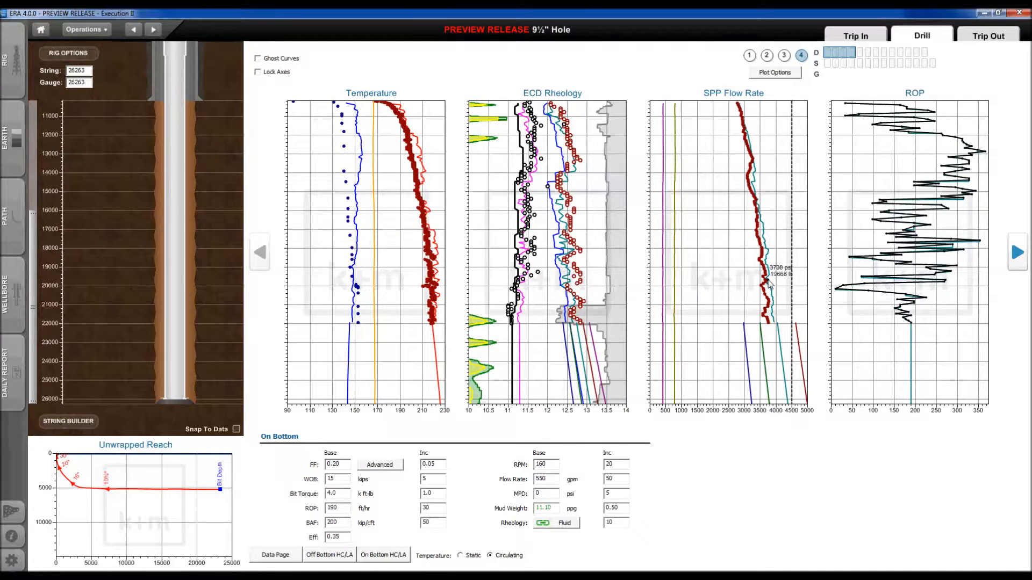
Inspect the drilling operation's fluid composition alongside the on-bottom inputs and plots, and close it
{"action": "left_click", "coordinate": [561, 524]}
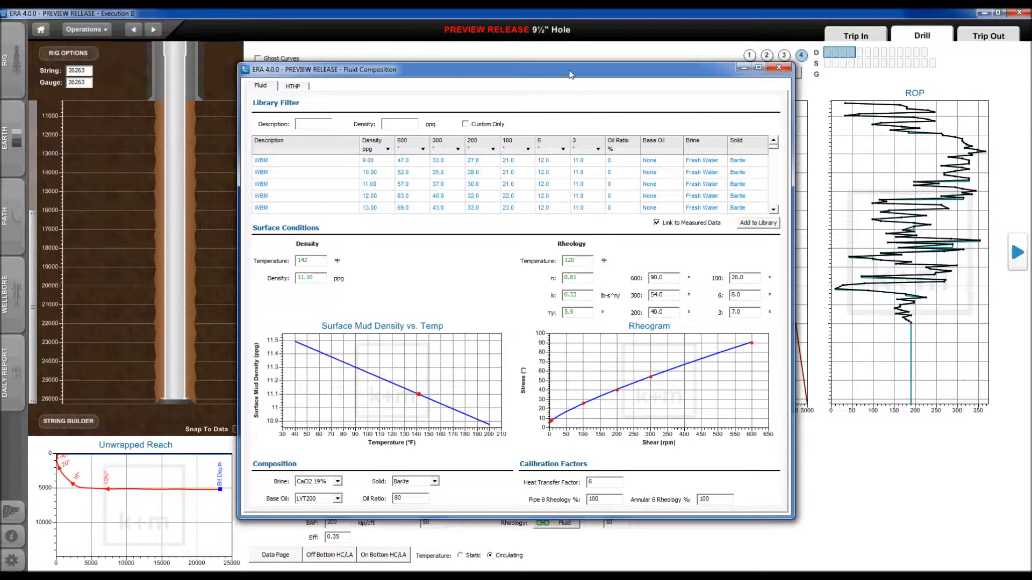
{"action": "left_click_drag", "start_coordinate": [325, 74], "coordinate": [602, 86]}
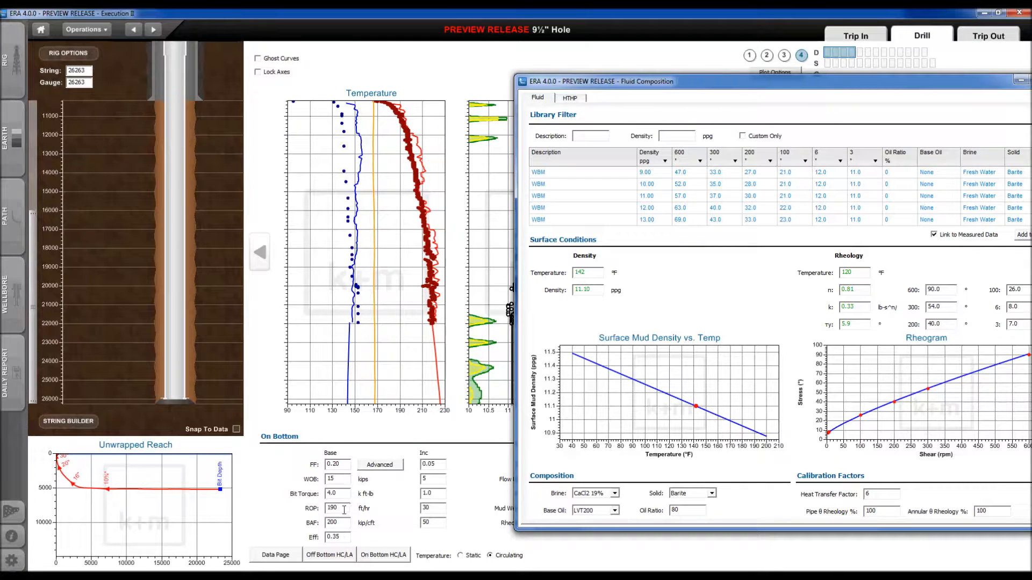
{"action": "left_click_drag", "start_coordinate": [590, 86], "coordinate": [713, 93]}
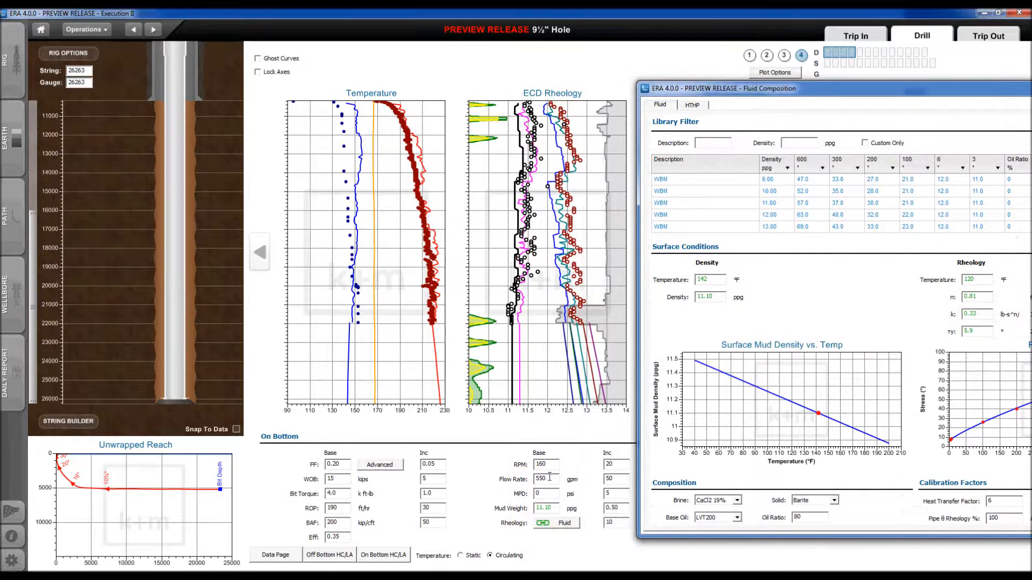
{"action": "left_click_drag", "start_coordinate": [749, 96], "coordinate": [413, 70]}
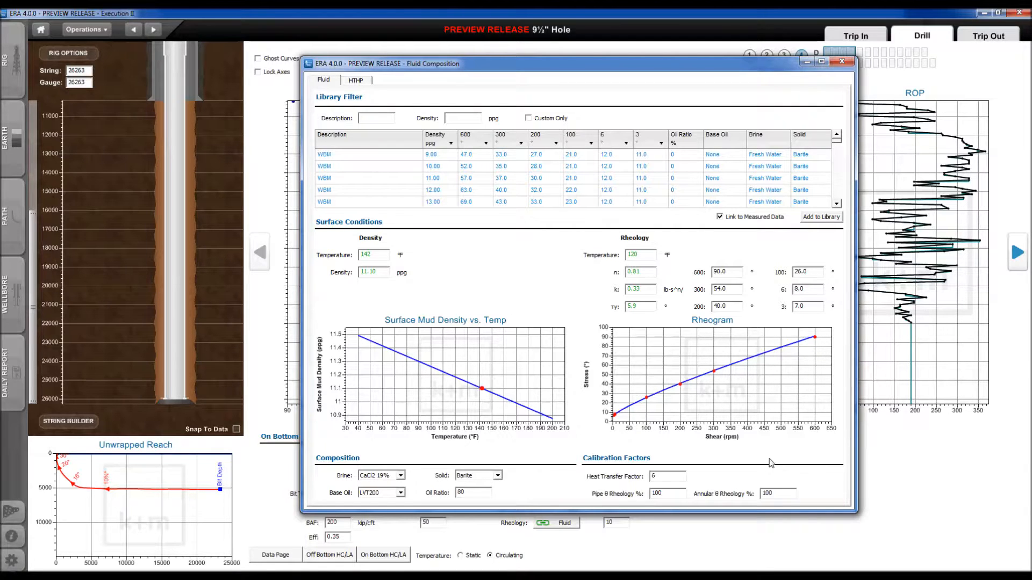
{"action": "left_click", "coordinate": [841, 61]}
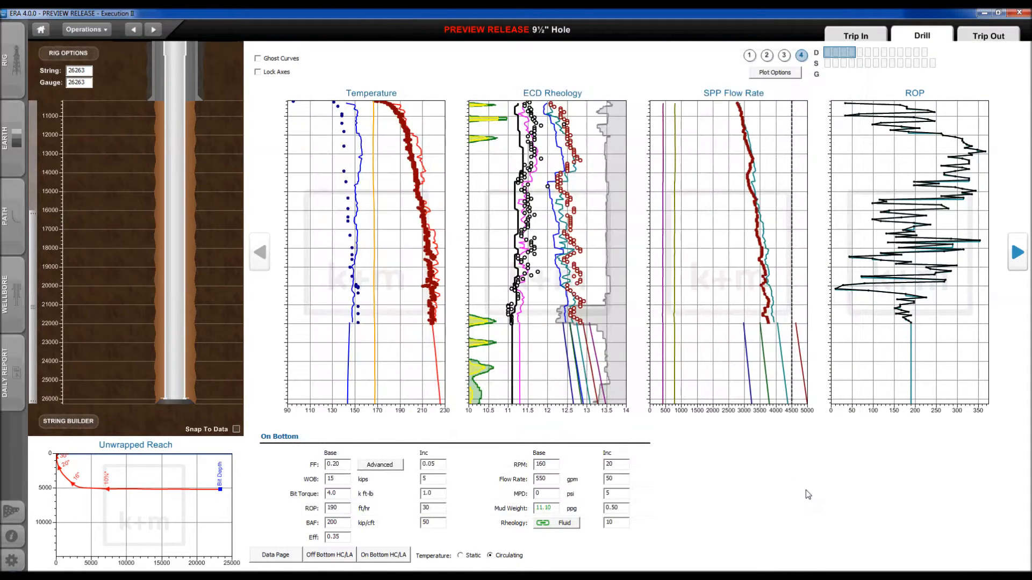
Check the mud weight temperature in the 21939 ft row of the measured fluid data, and return to the on-bottom plots
{"action": "left_click", "coordinate": [275, 555]}
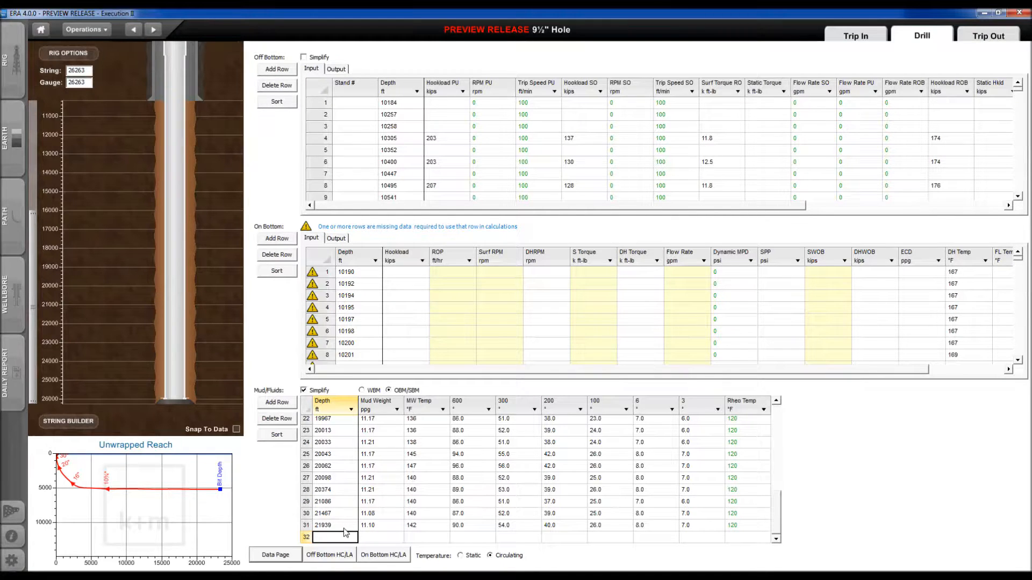
{"action": "left_click", "coordinate": [425, 526]}
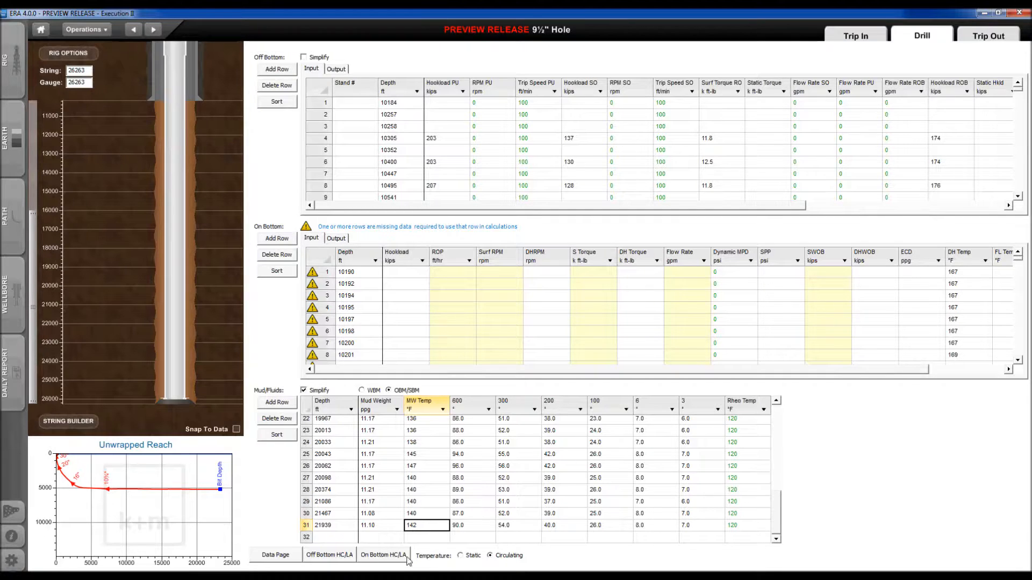
{"action": "left_click", "coordinate": [384, 555]}
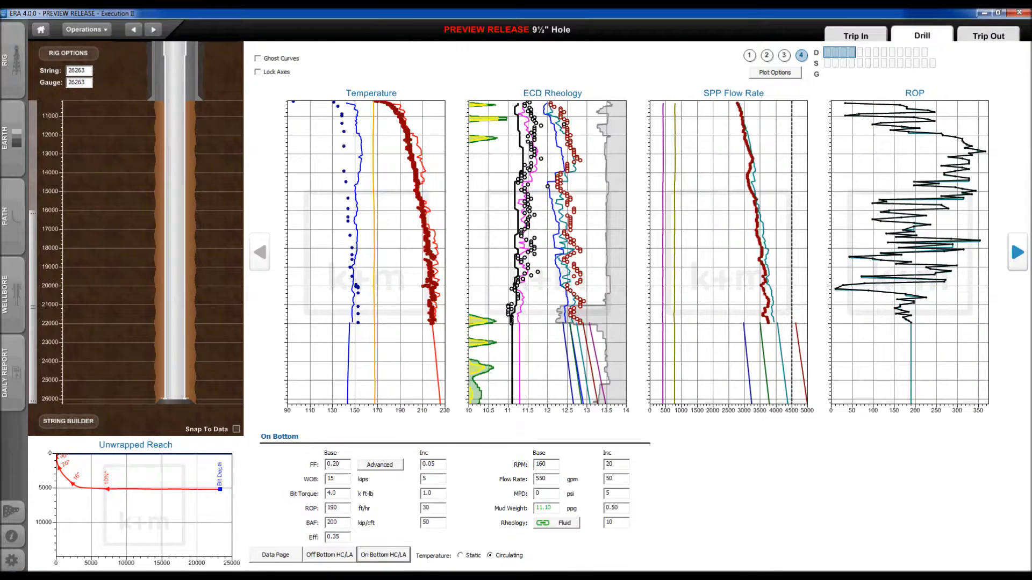
Open the fluid composition, try it without the link to measured data, and restore the link
{"action": "left_click", "coordinate": [563, 523]}
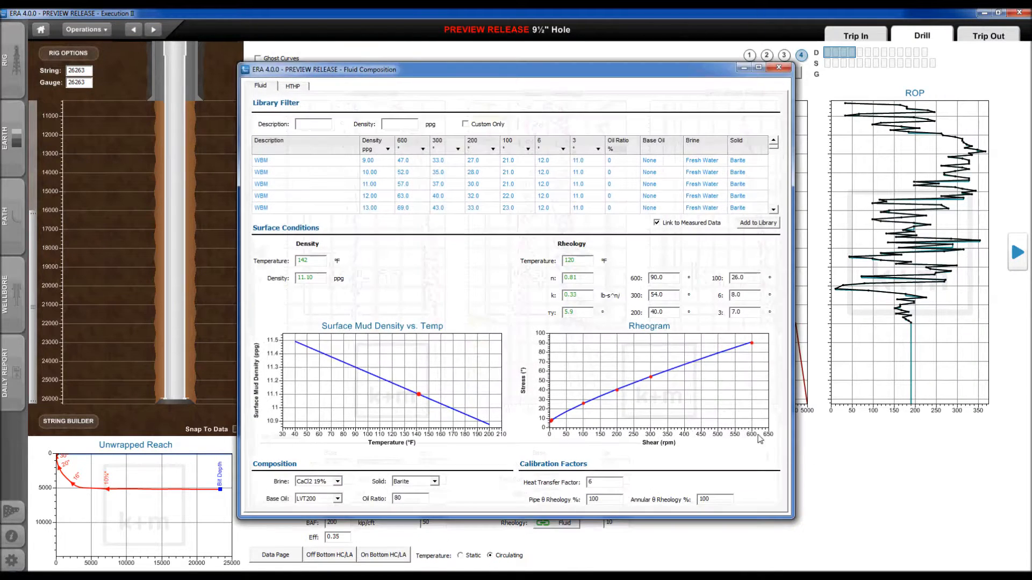
{"action": "left_click", "coordinate": [657, 223]}
{"action": "left_click", "coordinate": [657, 224]}
Review the executed operation's HTHP rheology tests, and return to the fluid properties to examine the rheogram
{"action": "left_click", "coordinate": [291, 87]}
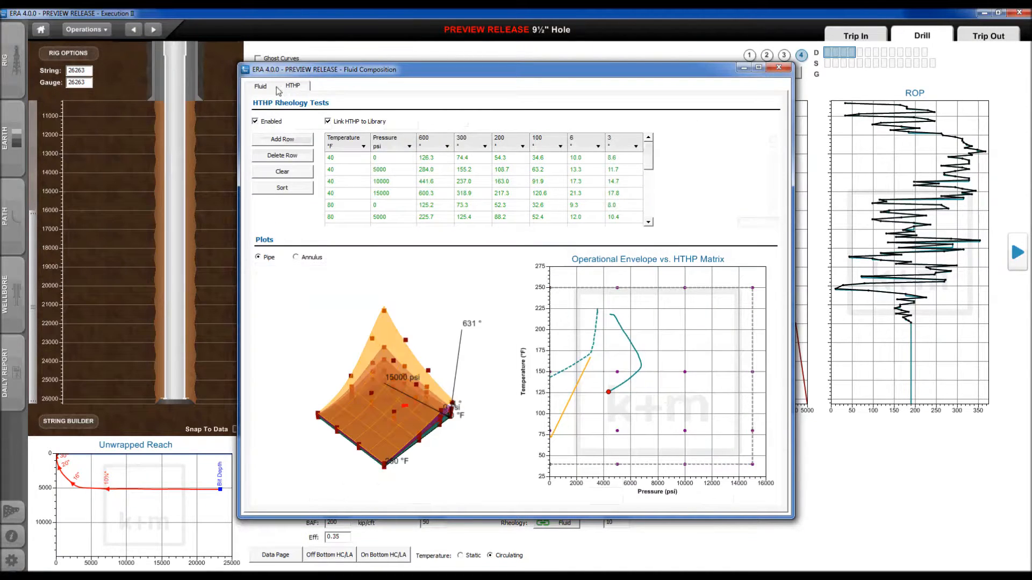
{"action": "left_click", "coordinate": [261, 86]}
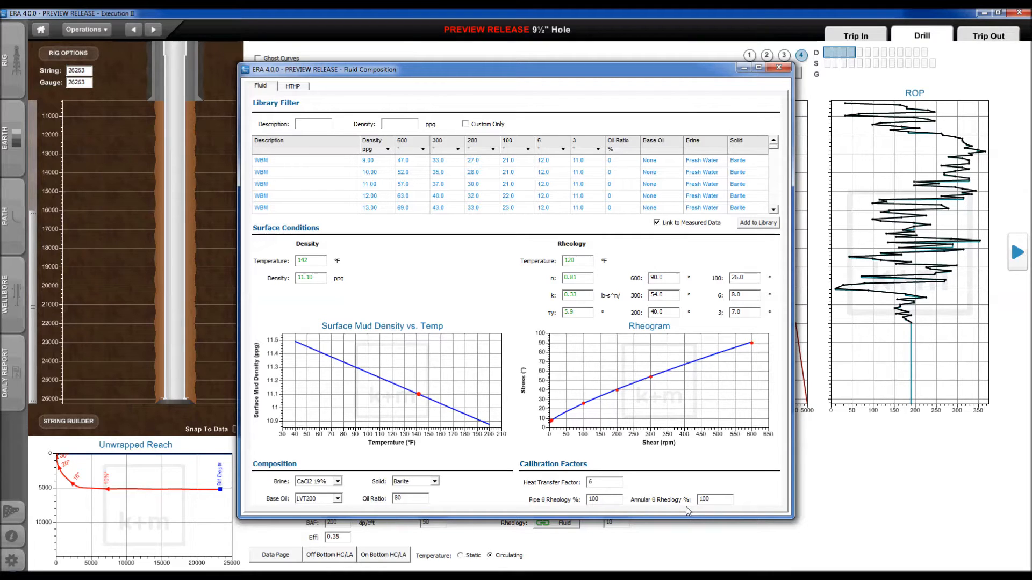
{"action": "mouse_move", "coordinate": [617, 414]}
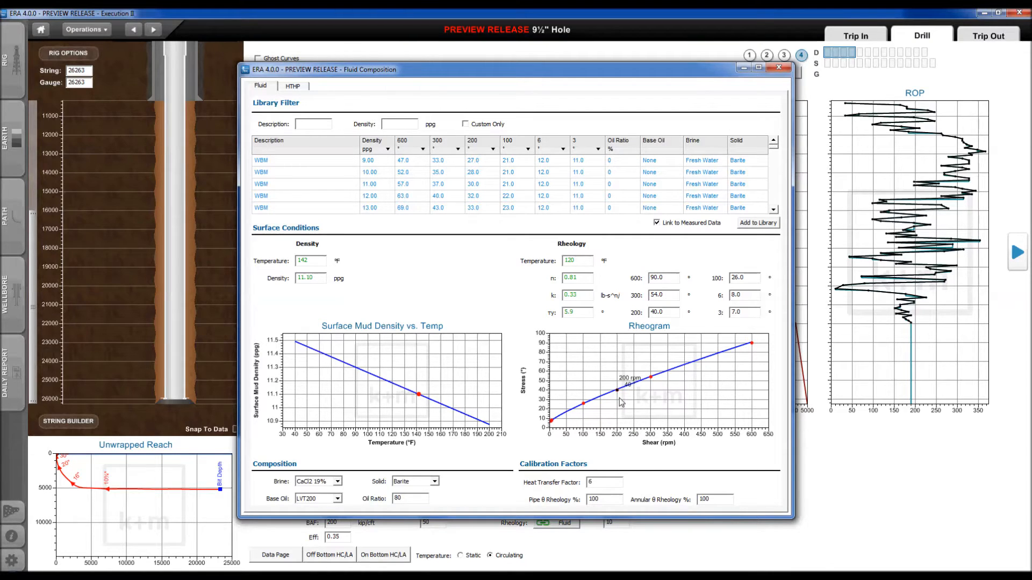